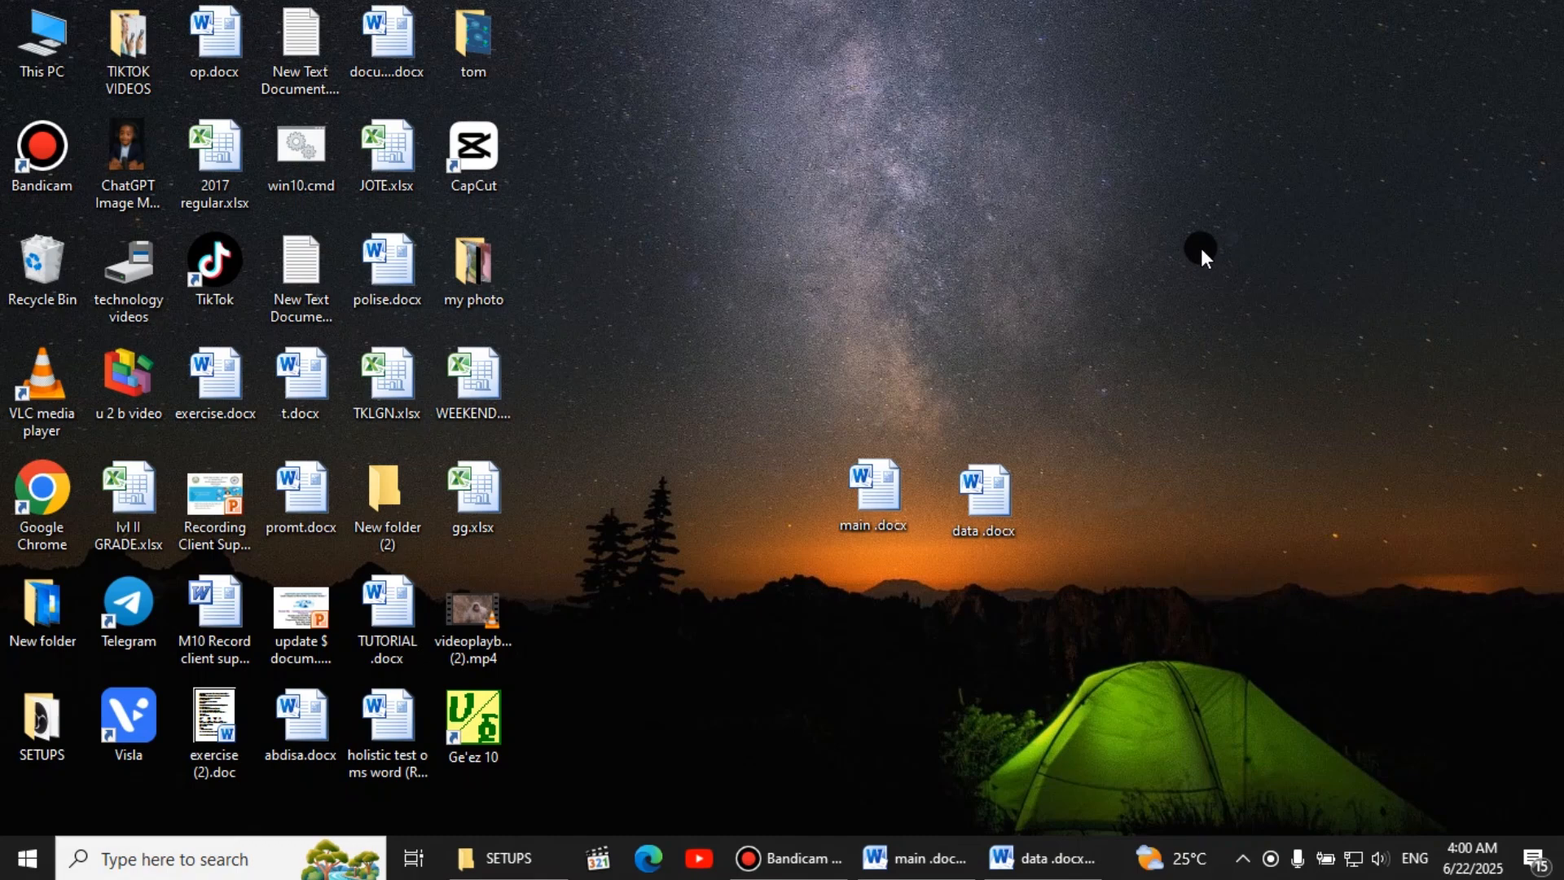
right_click(1209, 189)
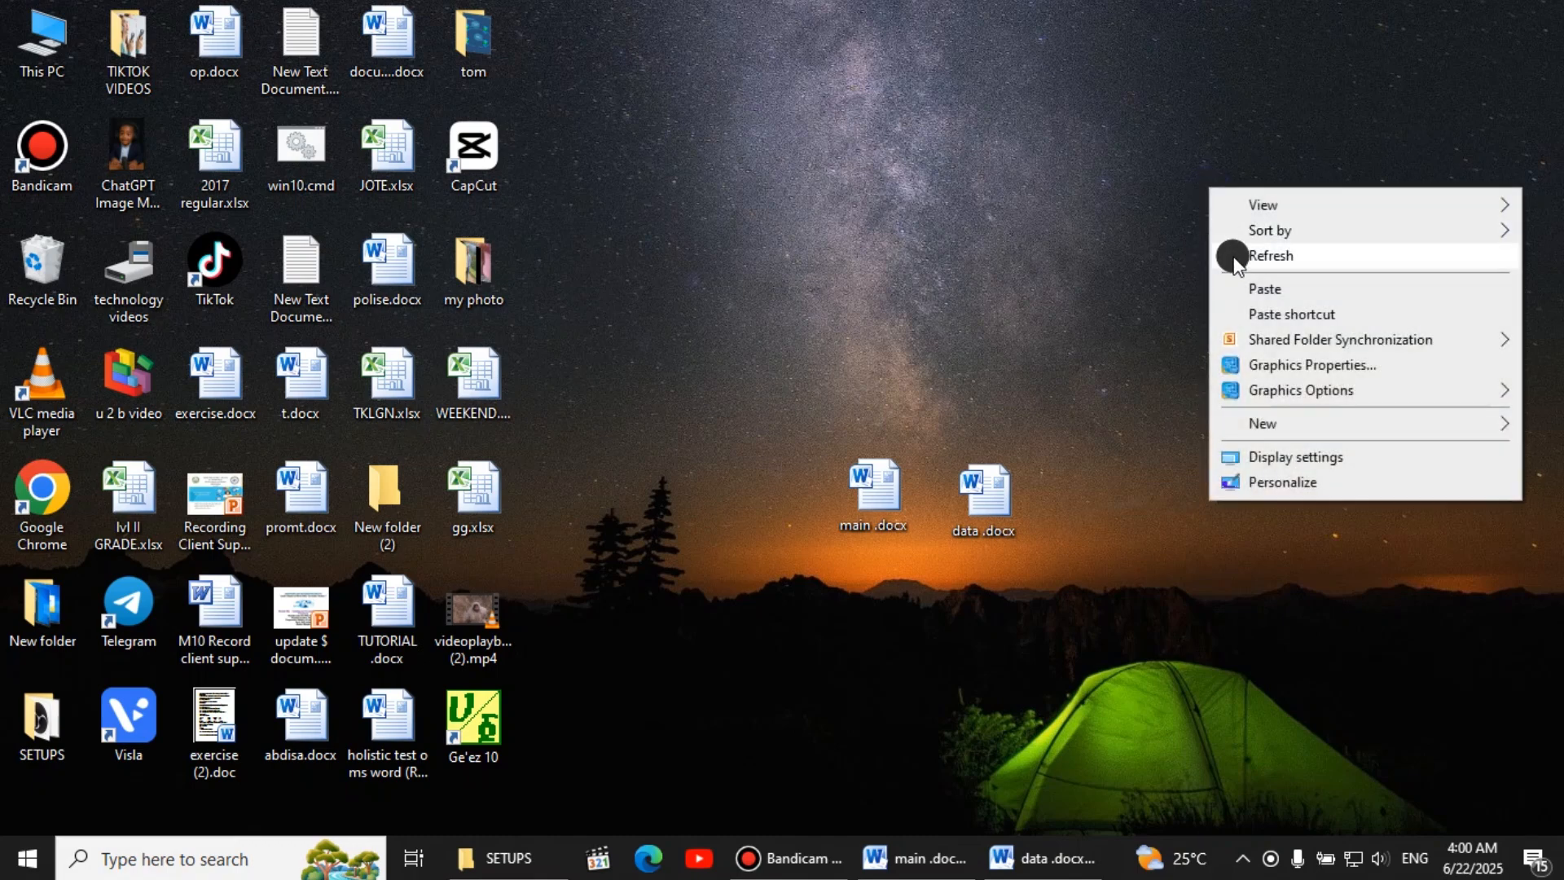
left_click(1230, 253)
right_click(1237, 172)
left_click(1264, 244)
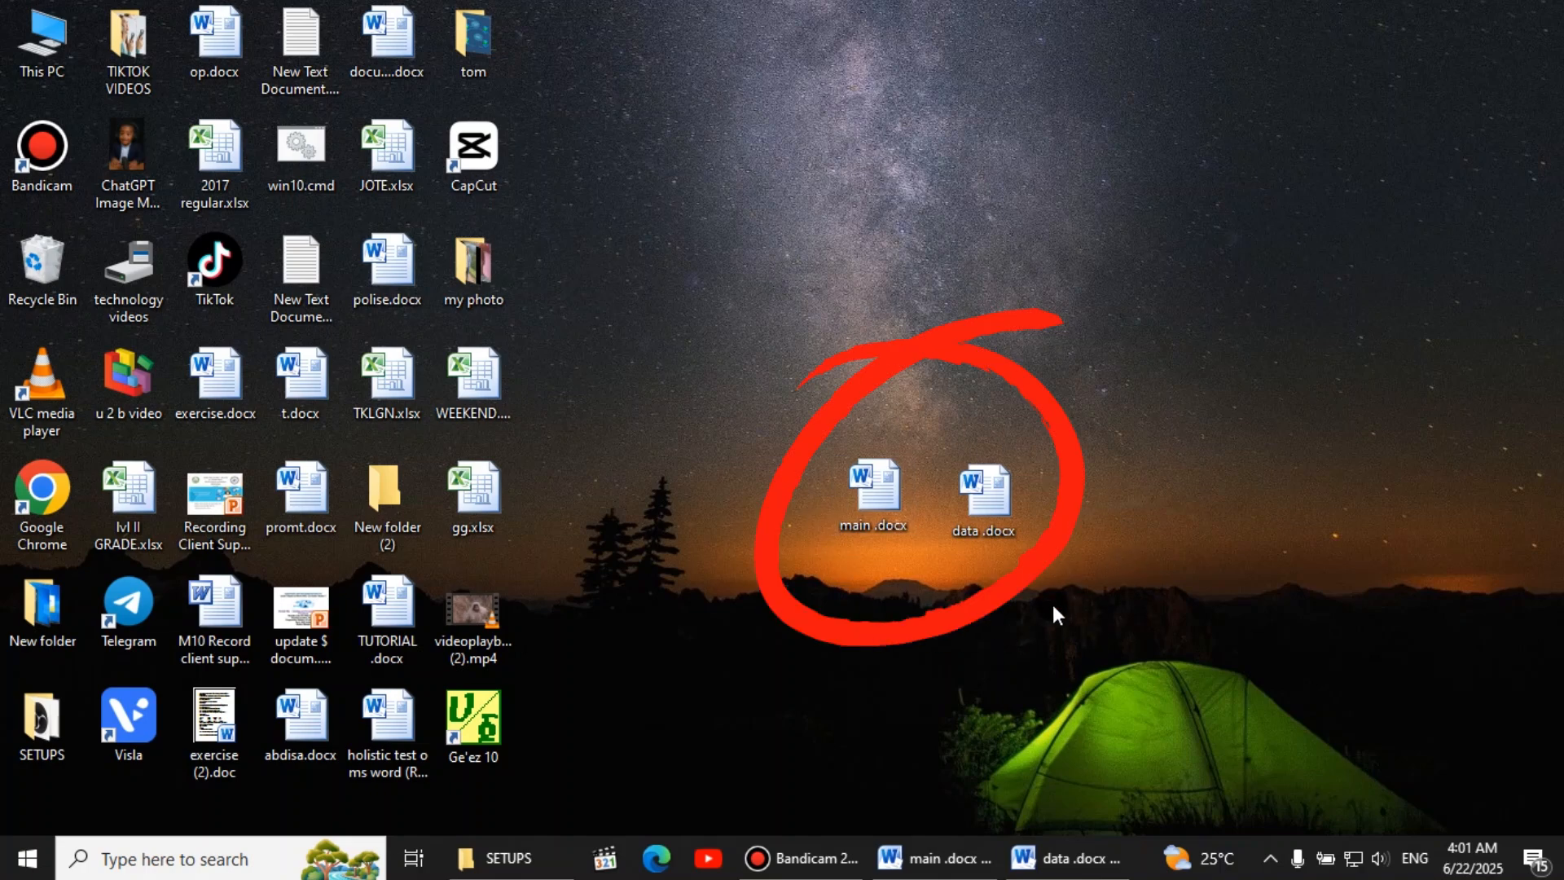
right_click(1284, 153)
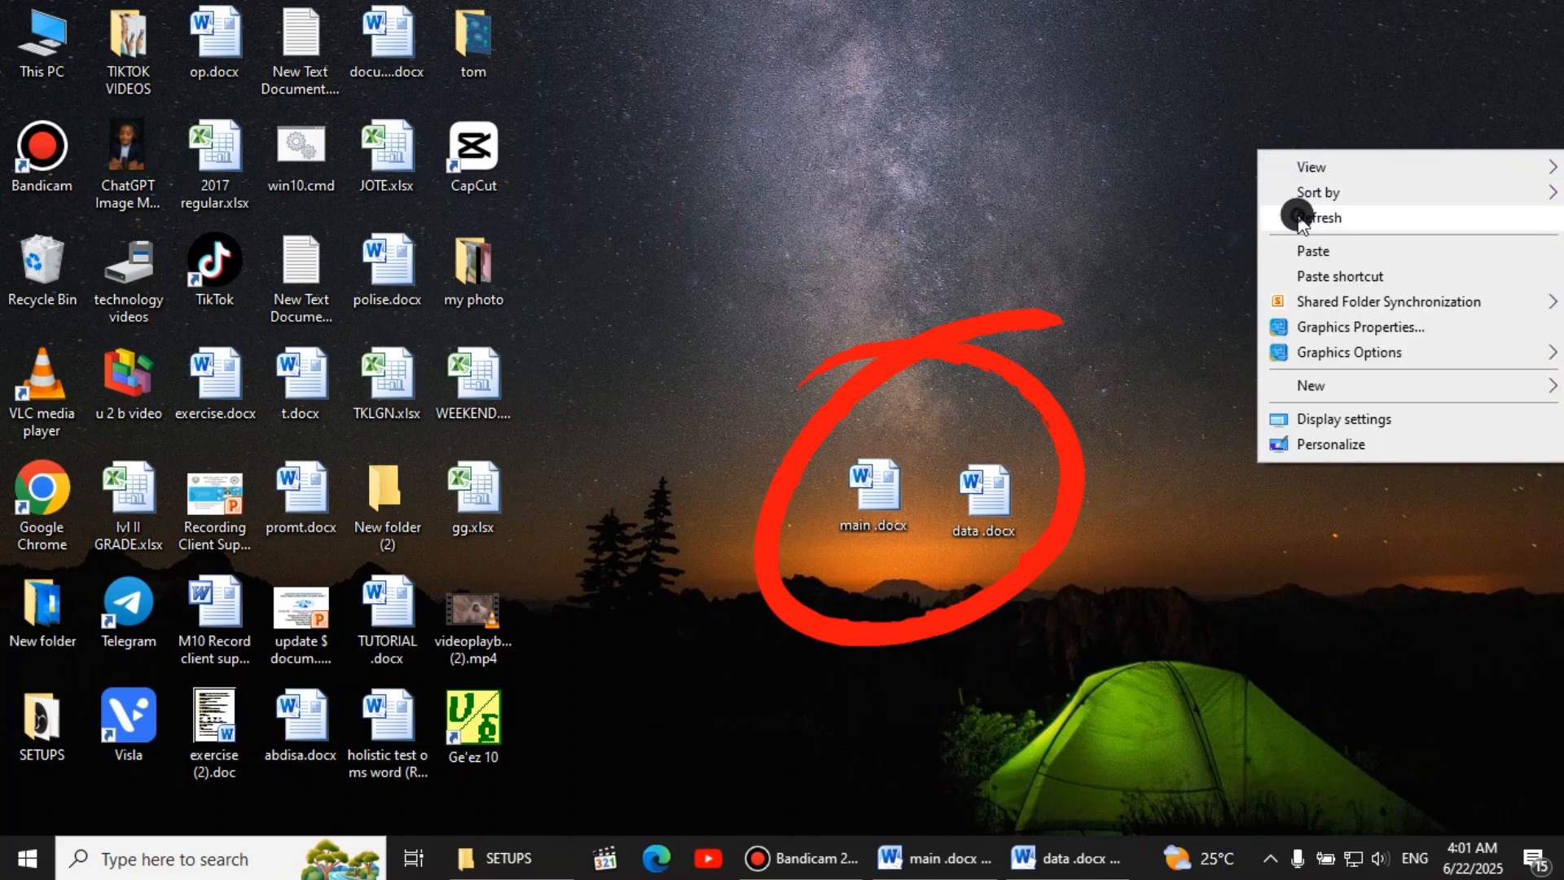
left_click(1298, 209)
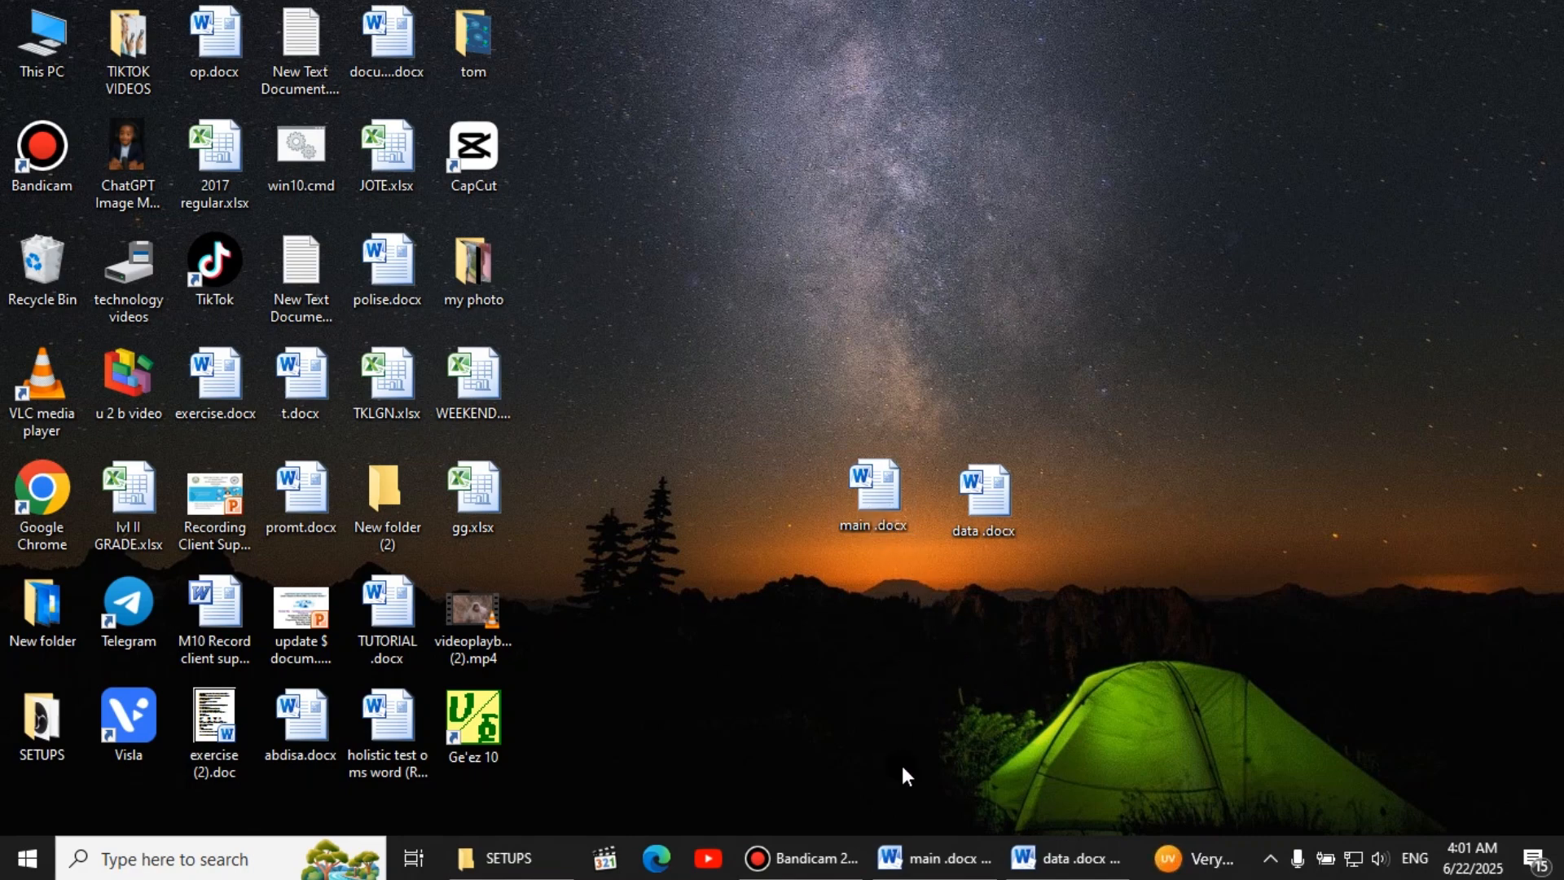
Switch to Word and review the invitation letter in main.docx and the invited people table in data.docx
left_click(923, 844)
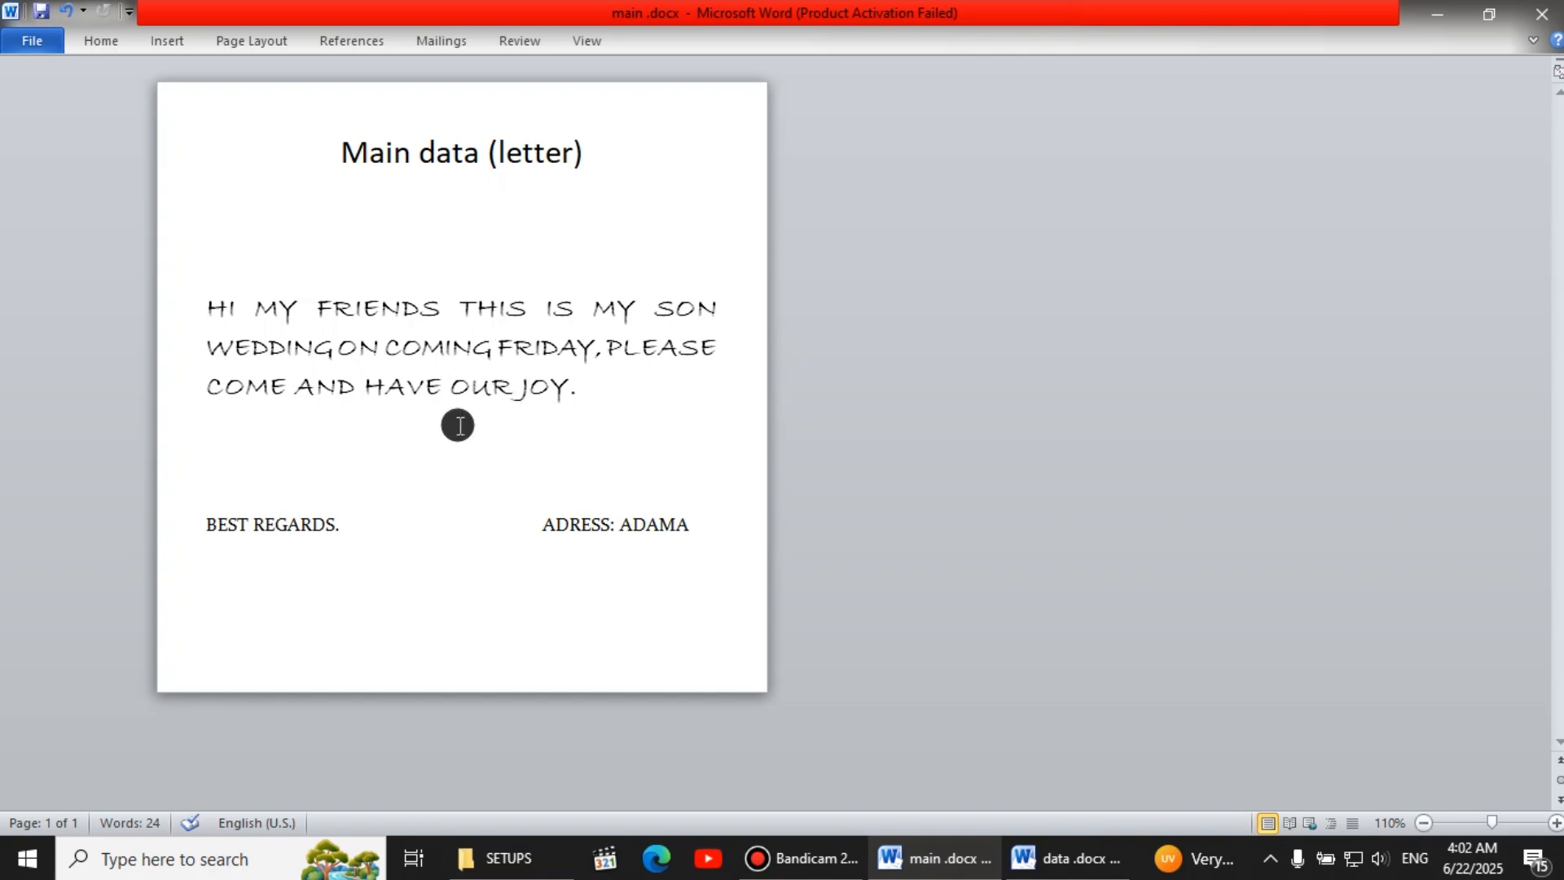
left_click(1065, 870)
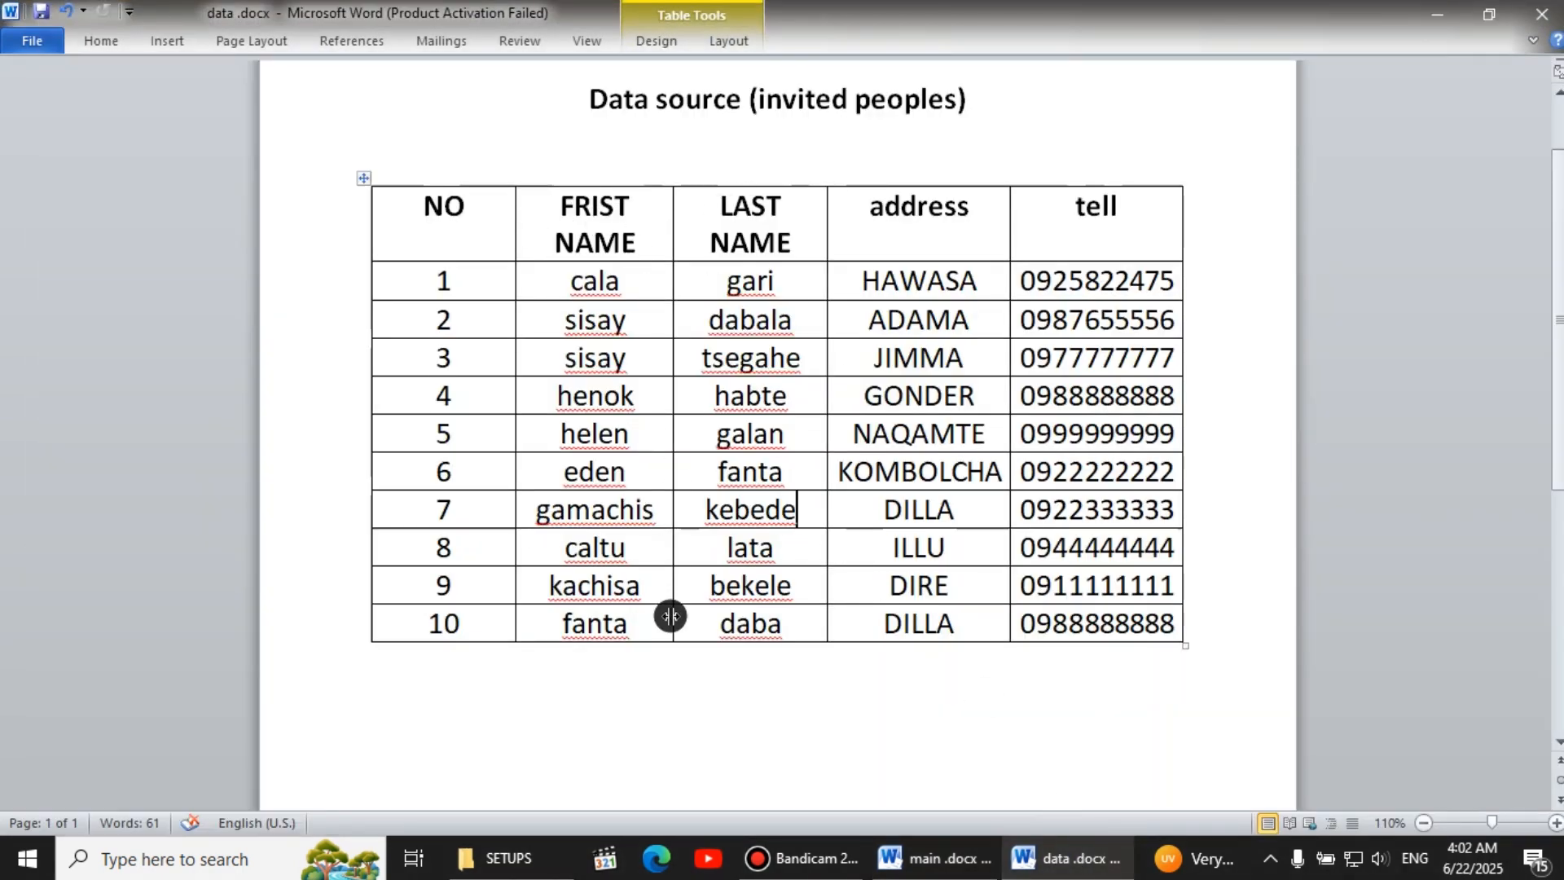
left_click(891, 854)
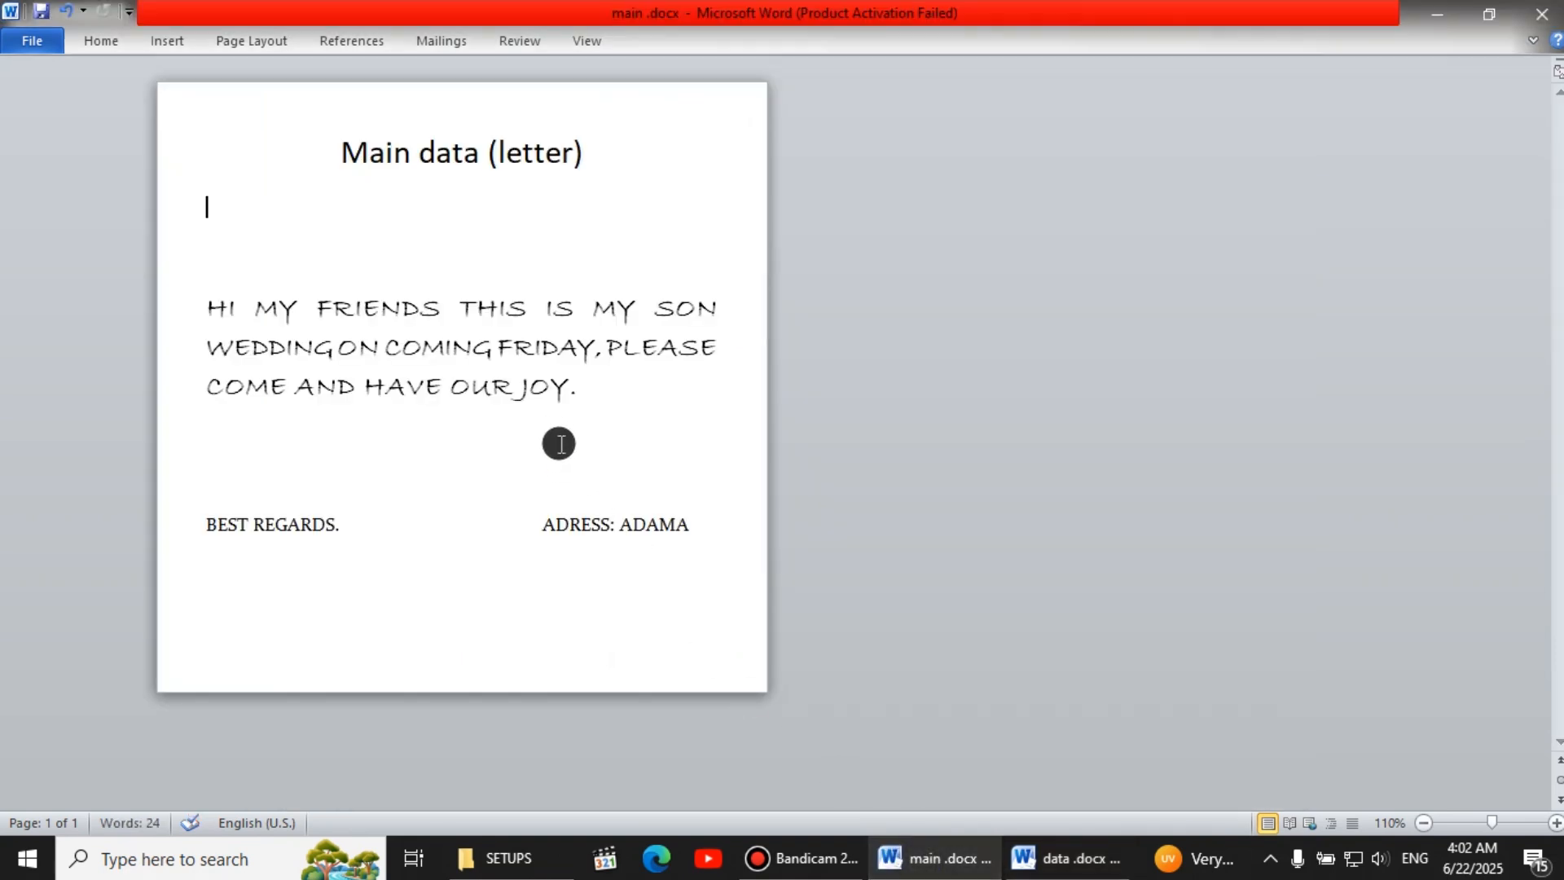
left_click(1055, 861)
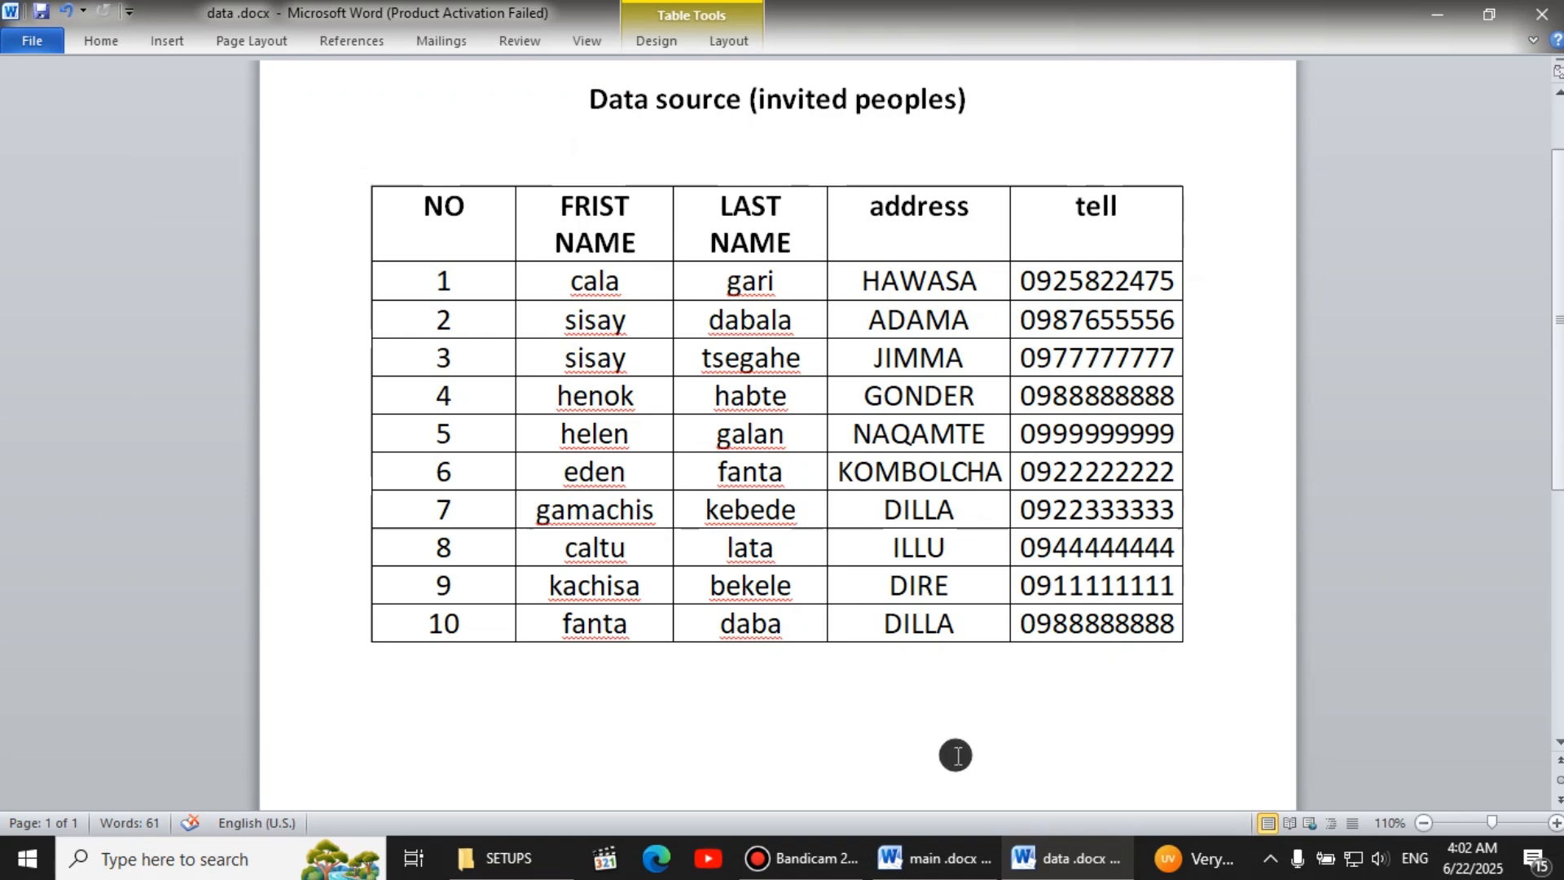
Start a mail merge of type Letters in the main.docx invitation letter
left_click(928, 858)
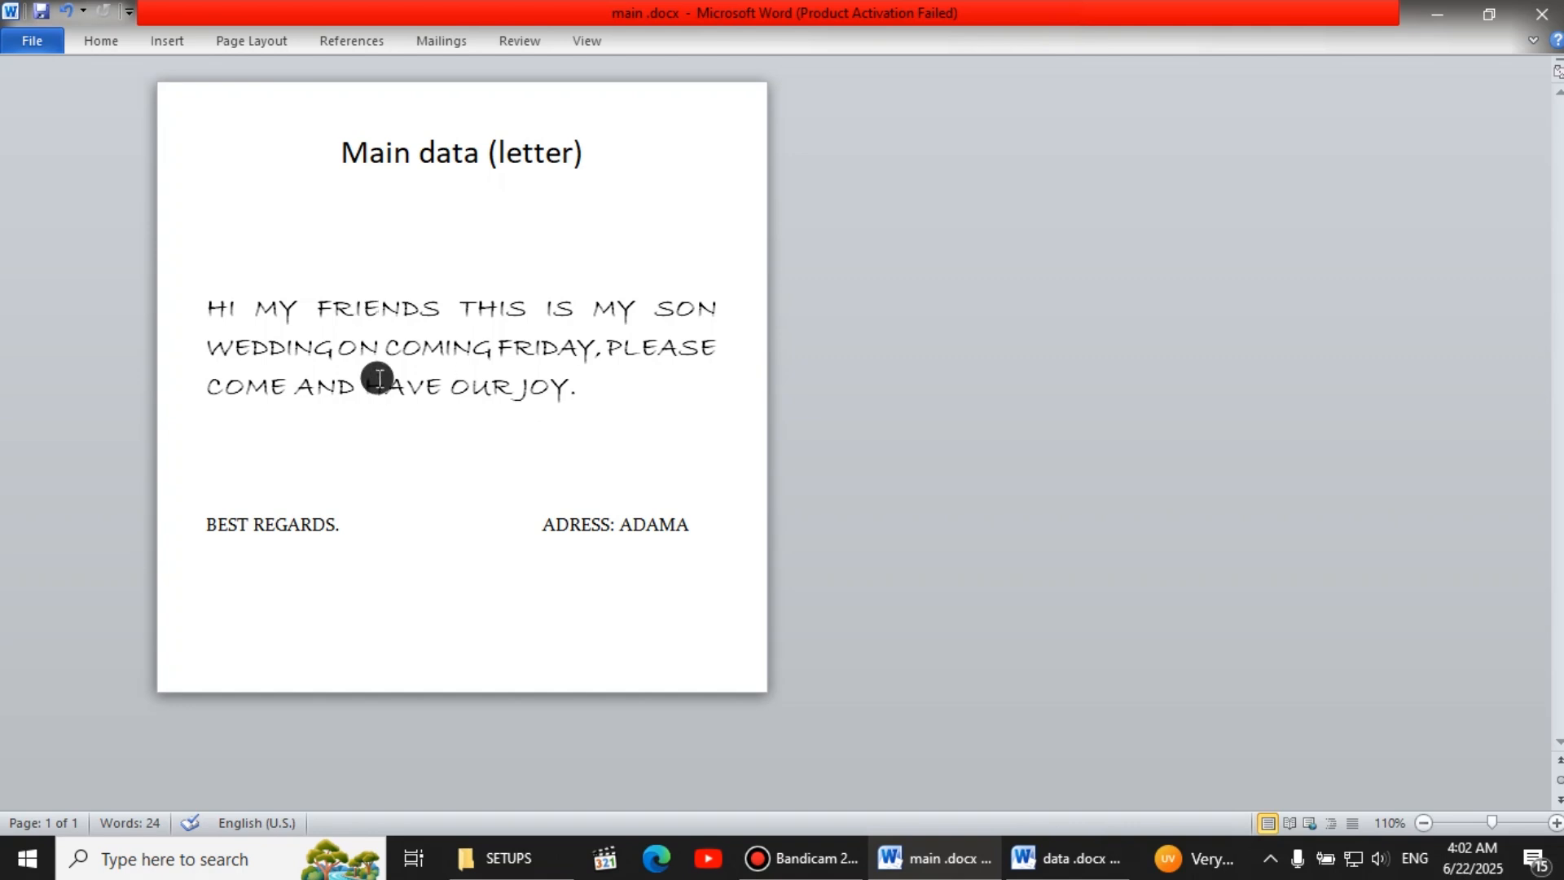
left_click(444, 45)
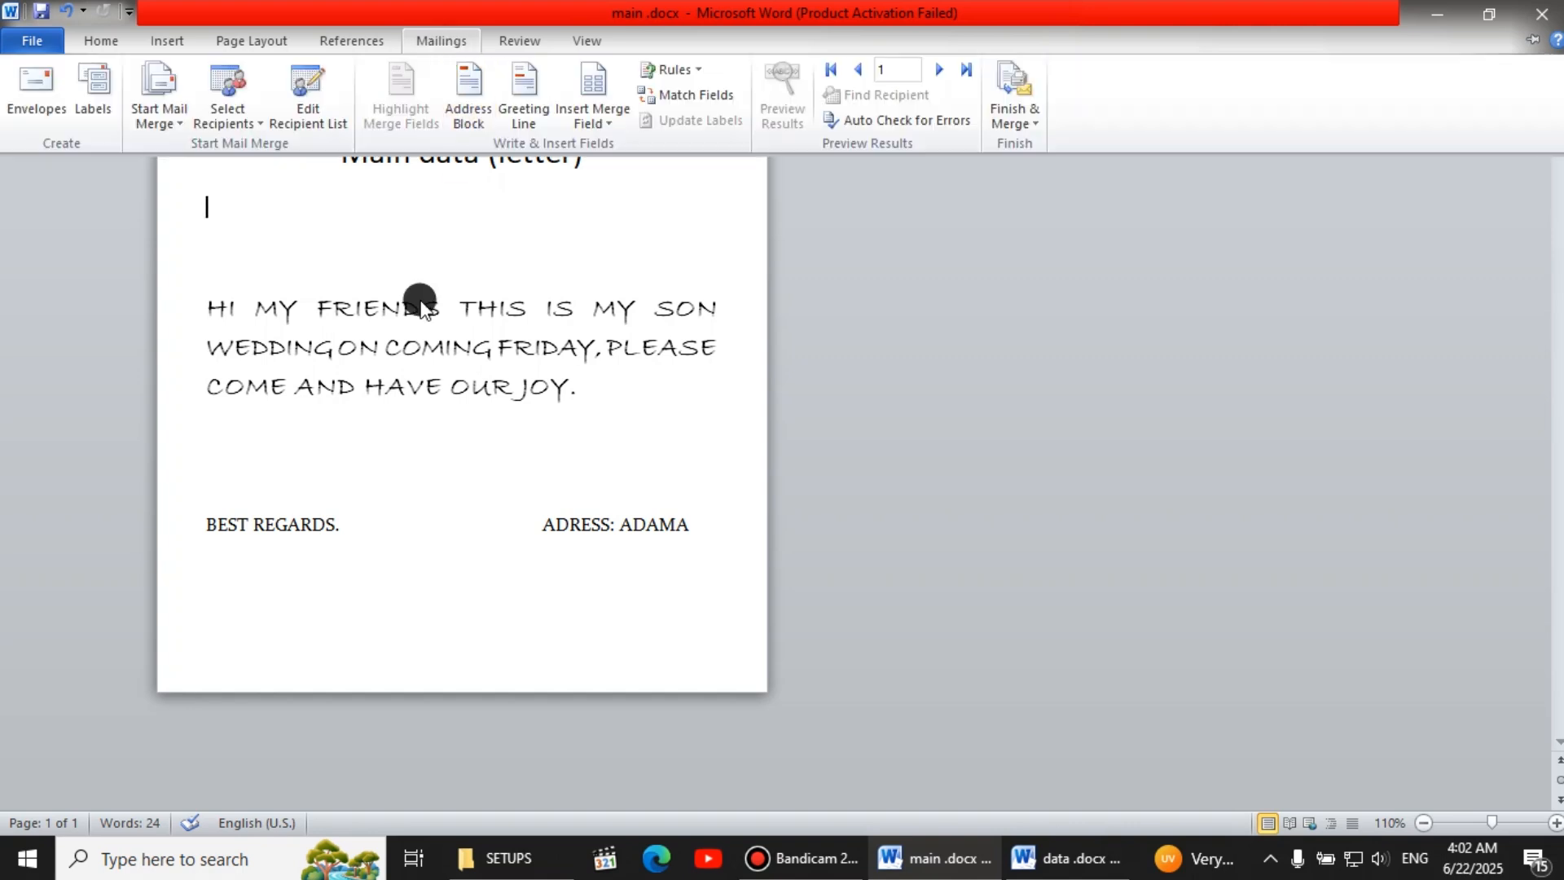
left_click(179, 124)
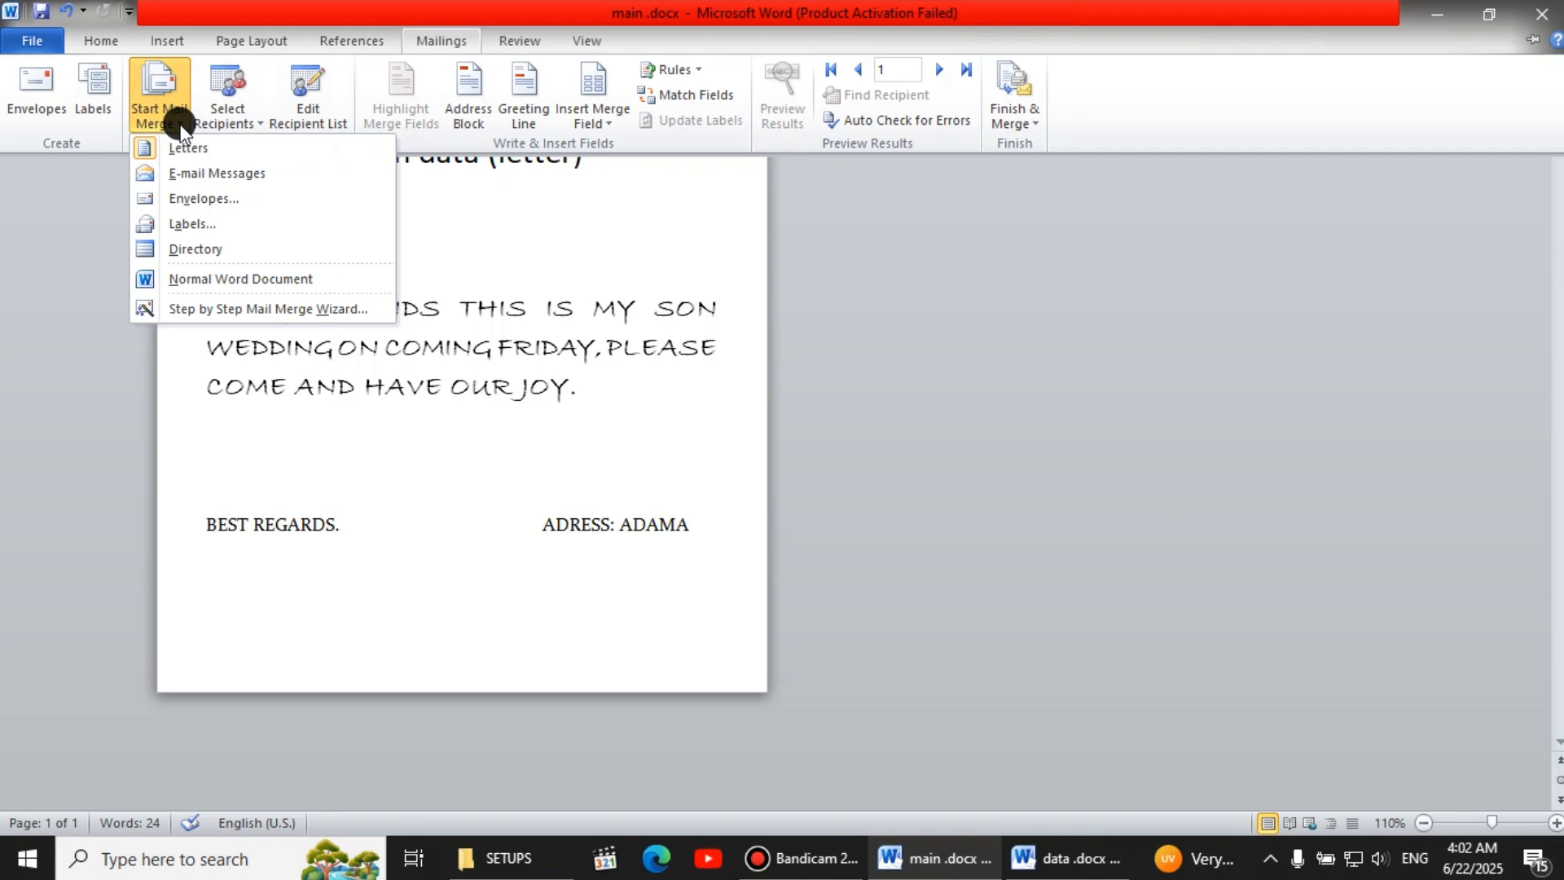
left_click(195, 147)
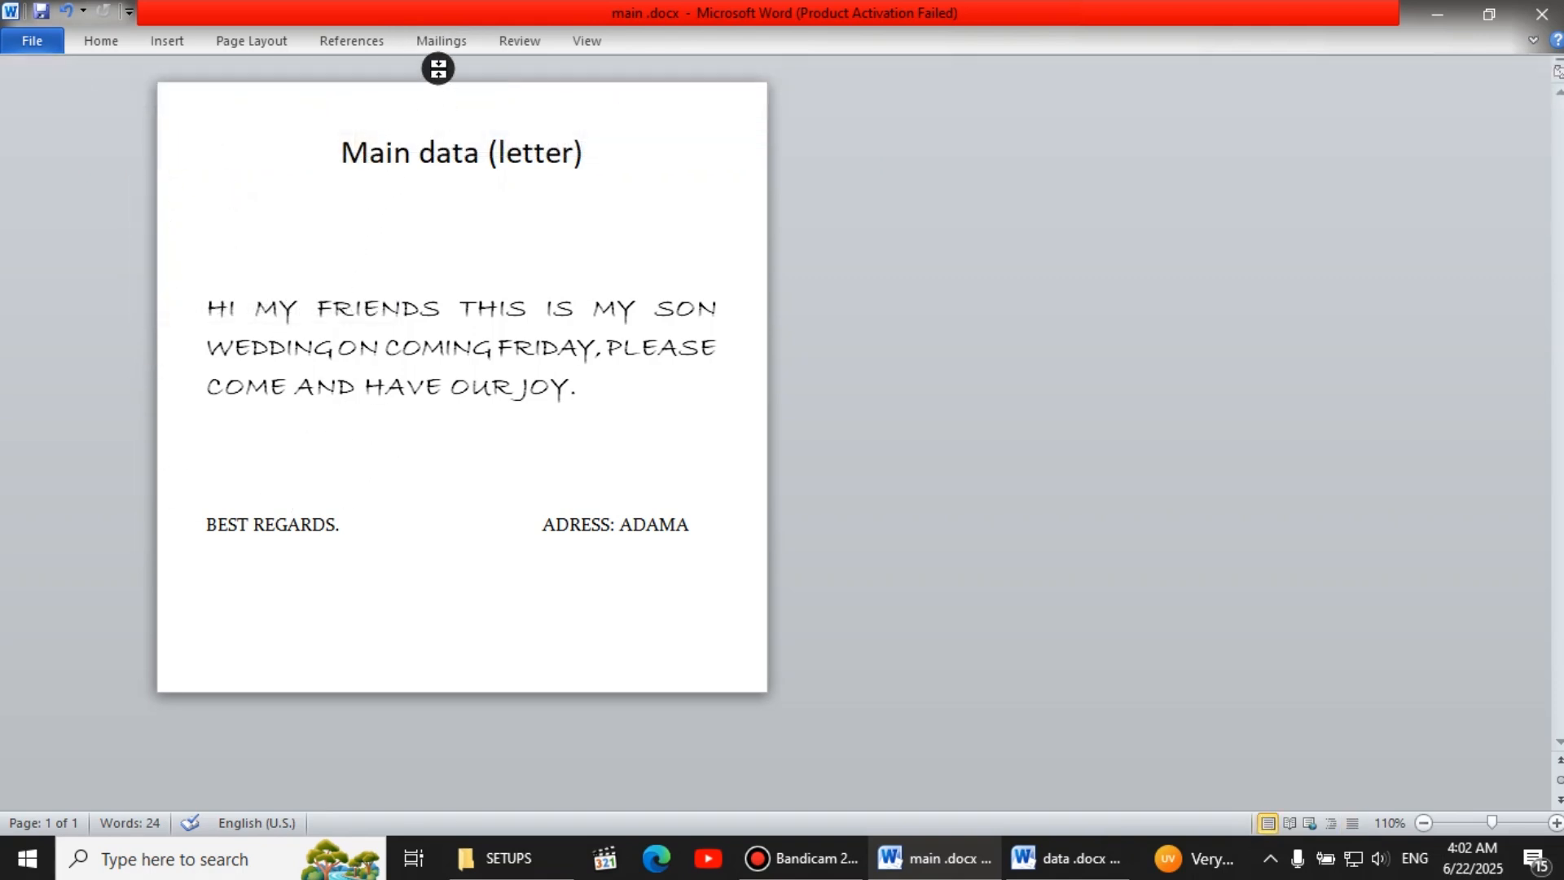
Use the existing list data.docx from the Desktop as the recipients of the mail merge
left_click(442, 45)
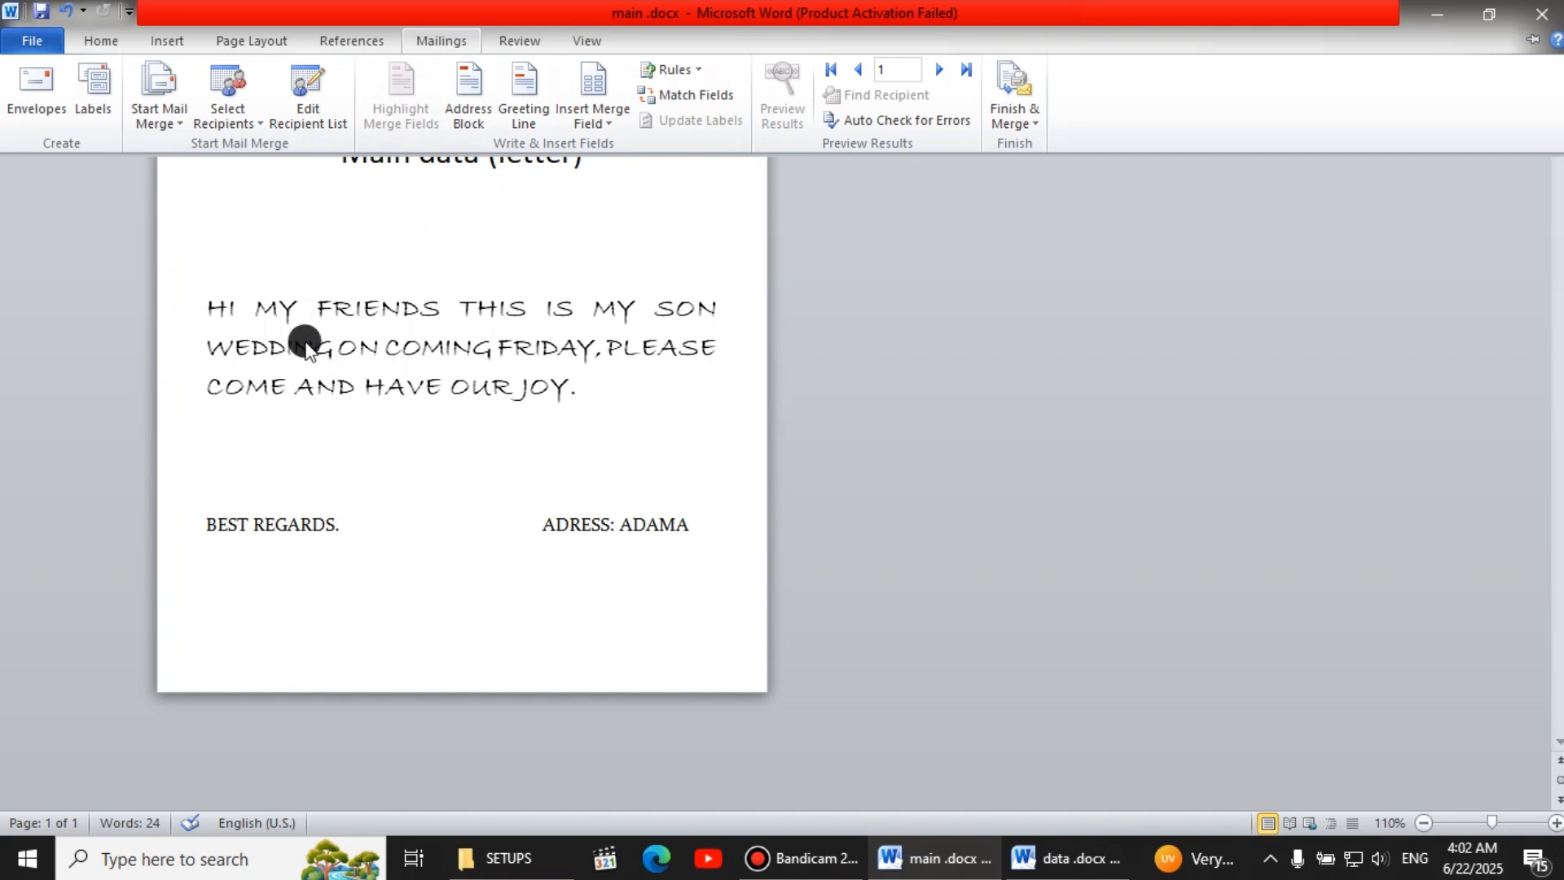
left_click(259, 125)
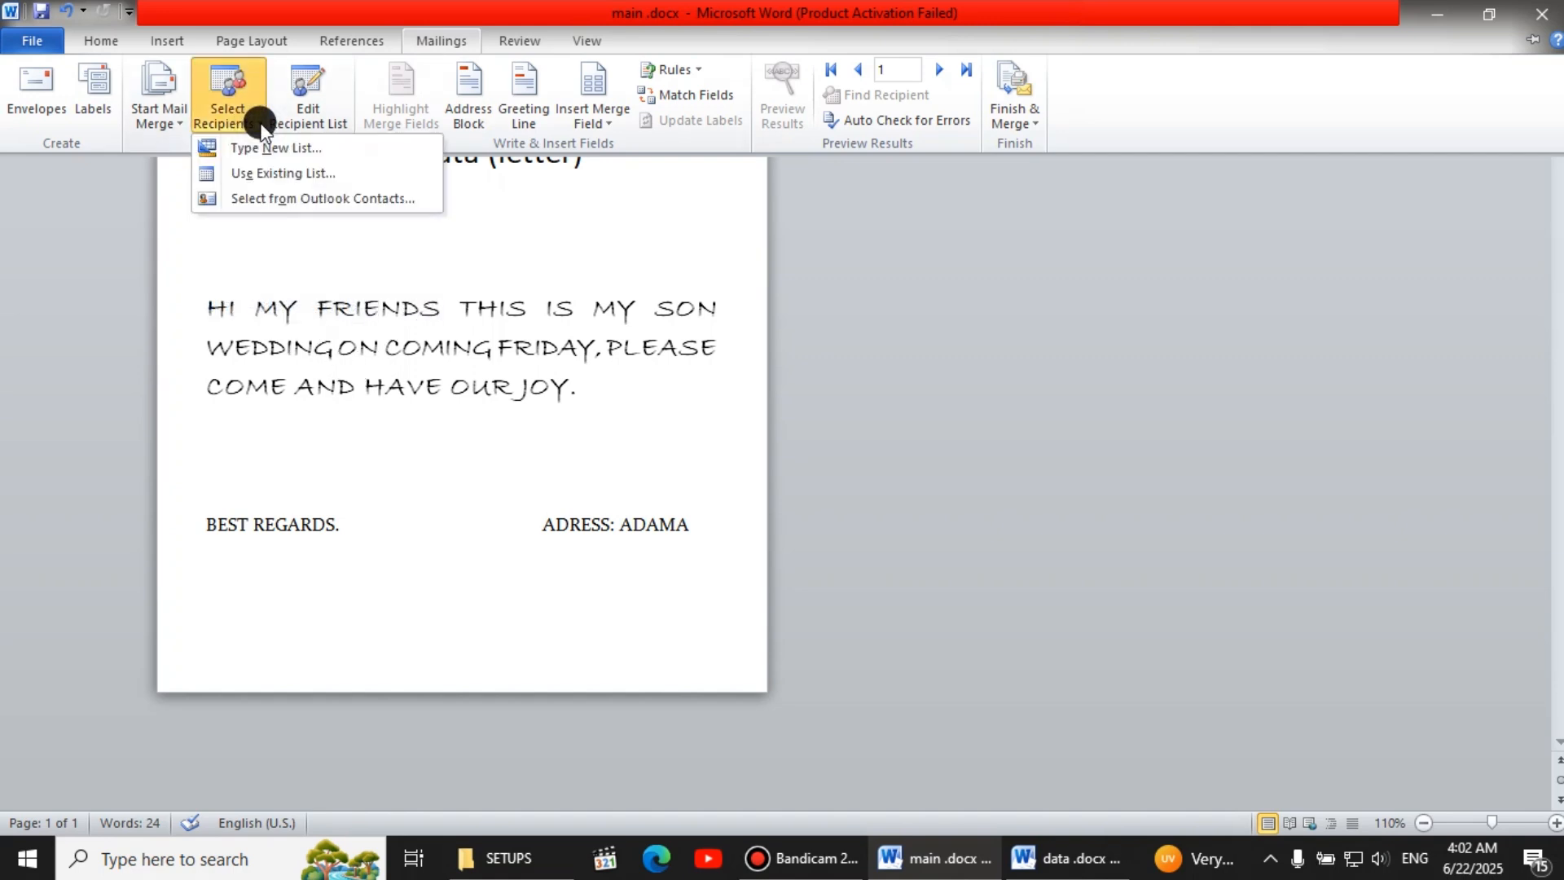
left_click(278, 173)
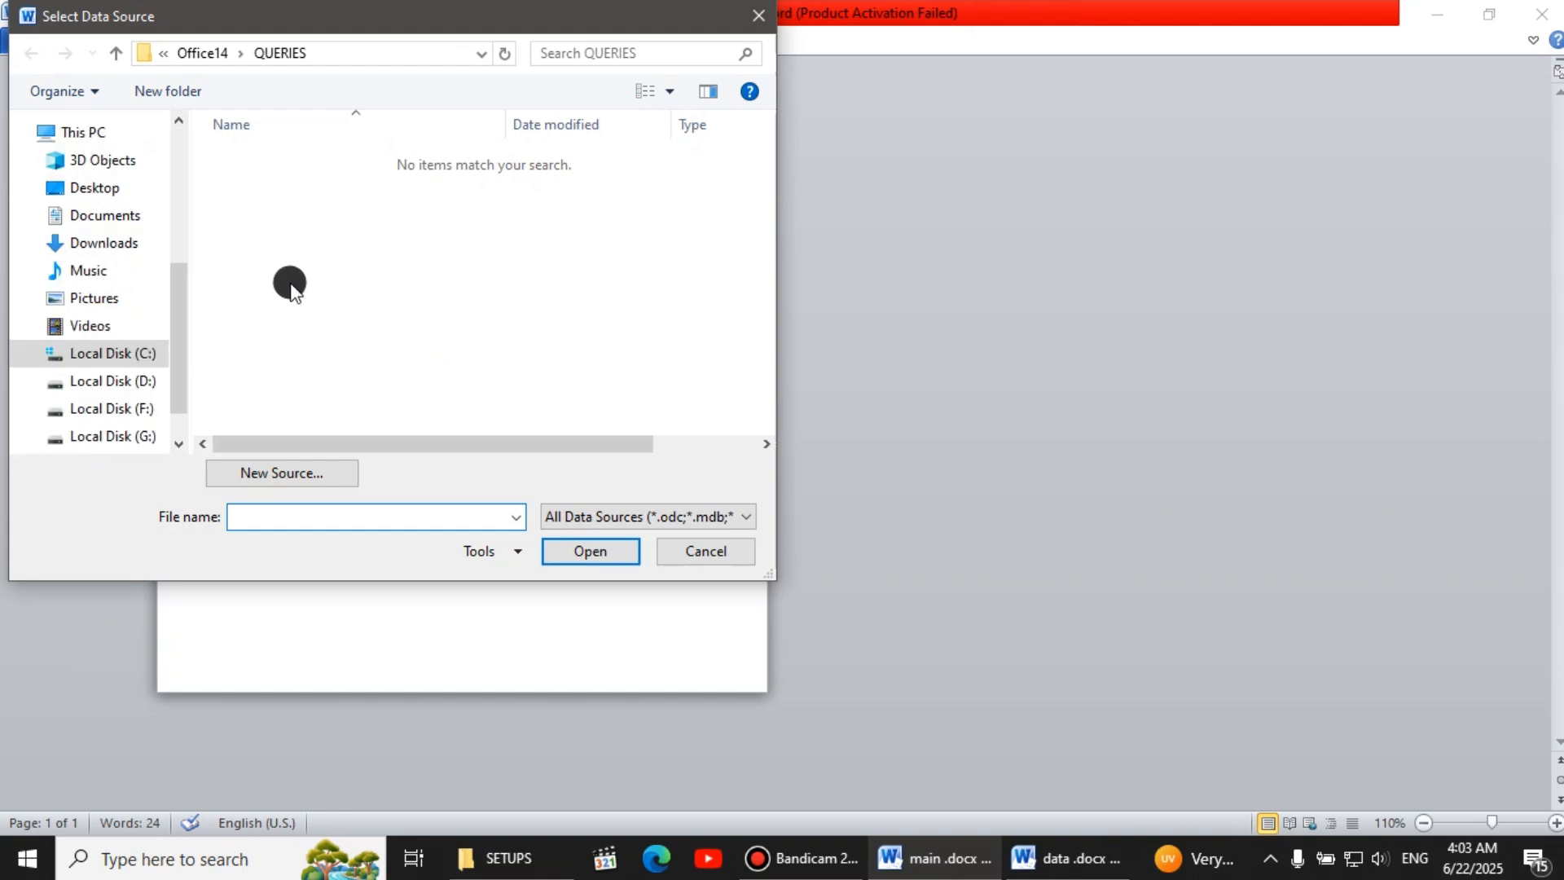
left_click_drag(184, 277, 178, 173)
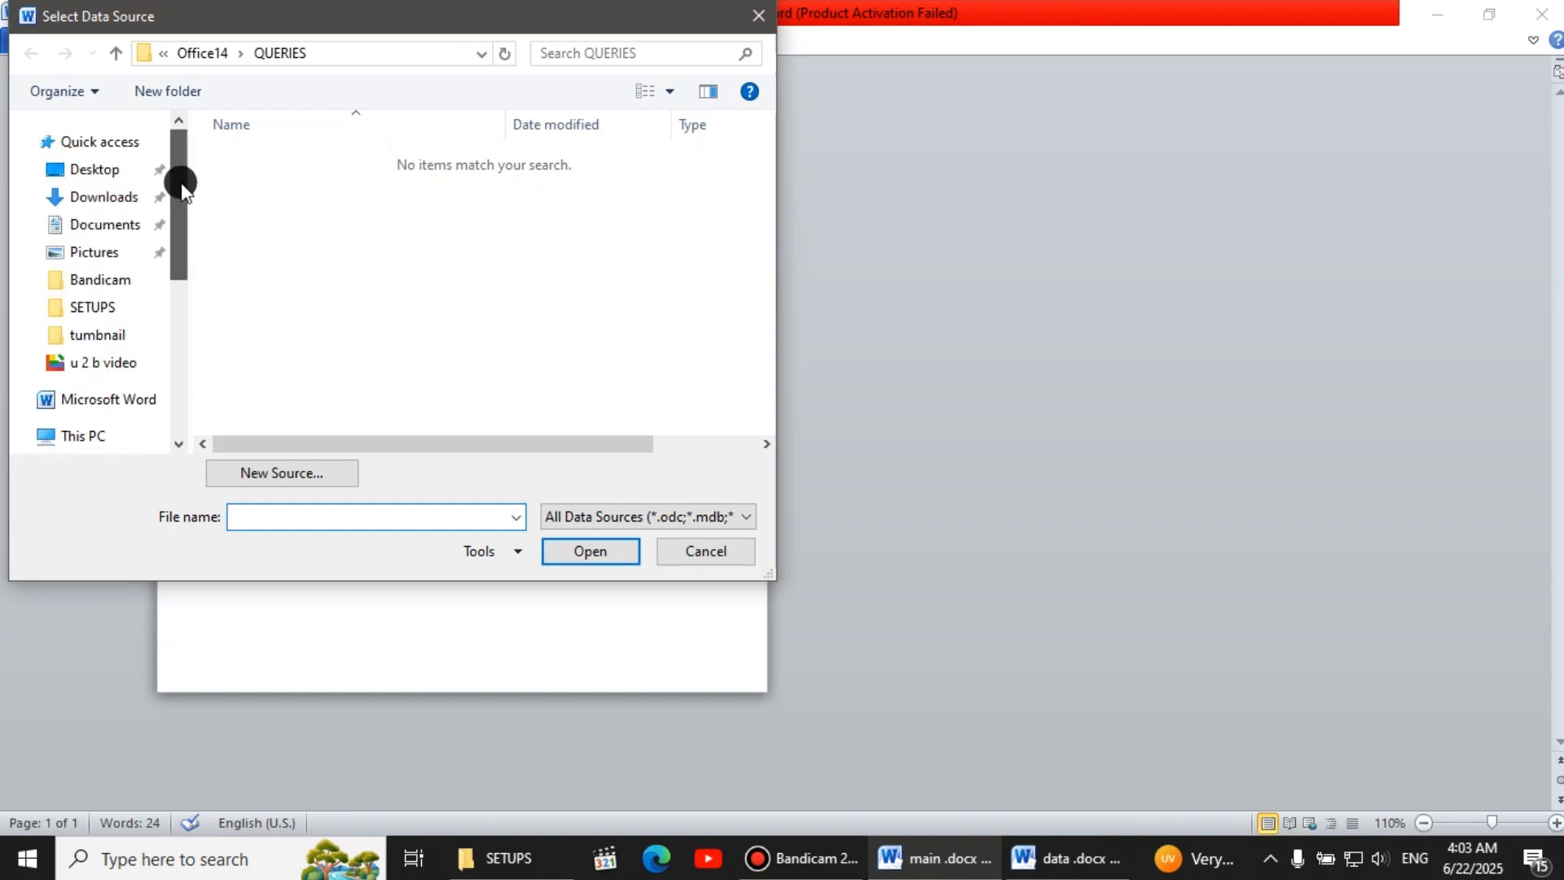
left_click(80, 168)
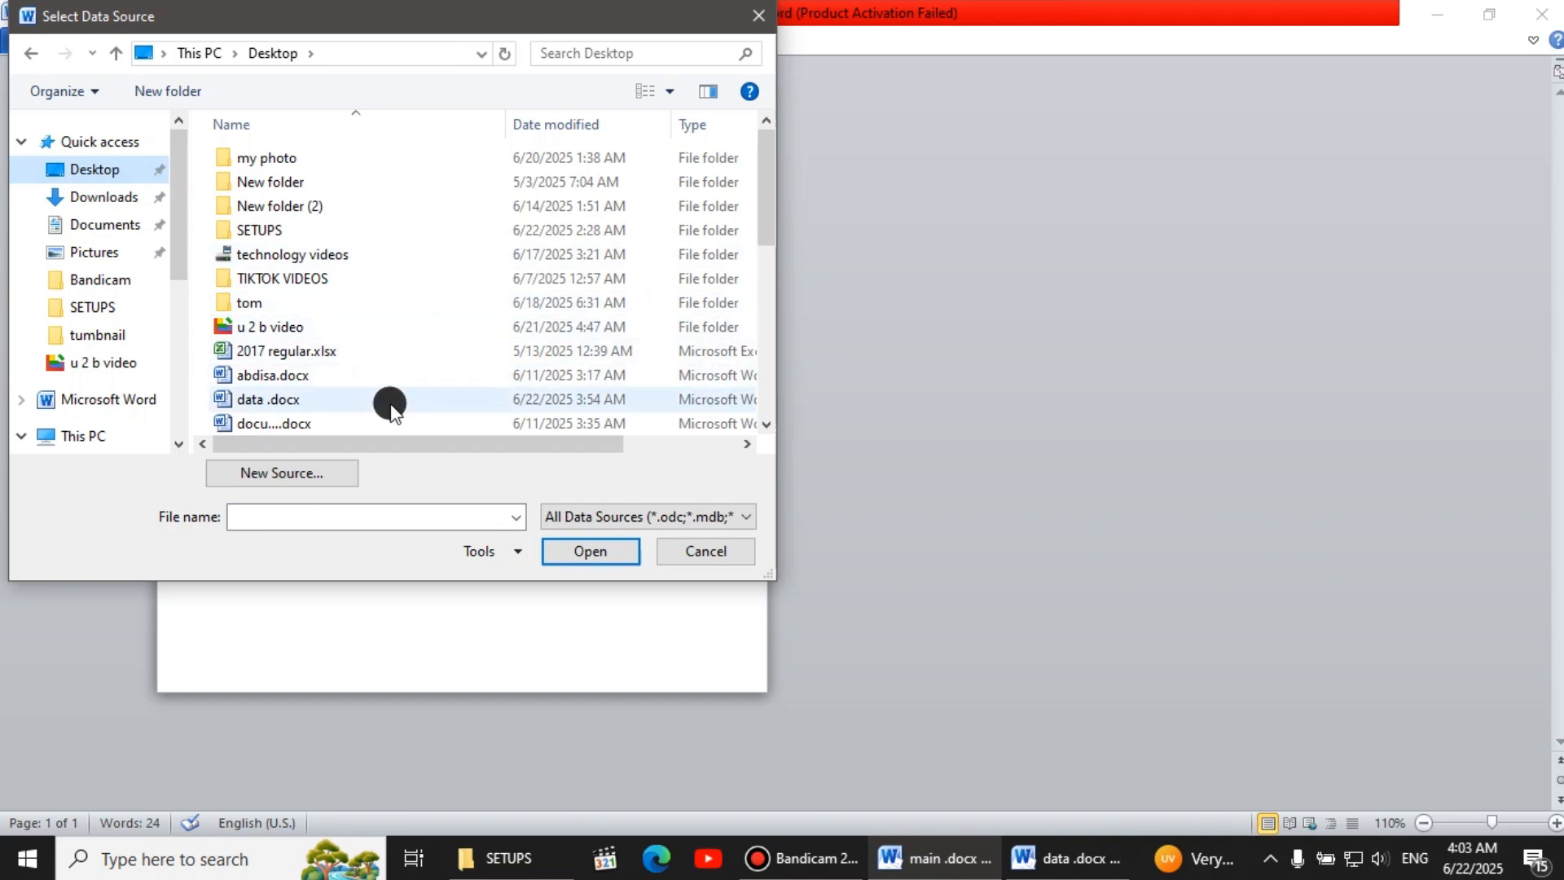
left_click(330, 402)
left_click(602, 559)
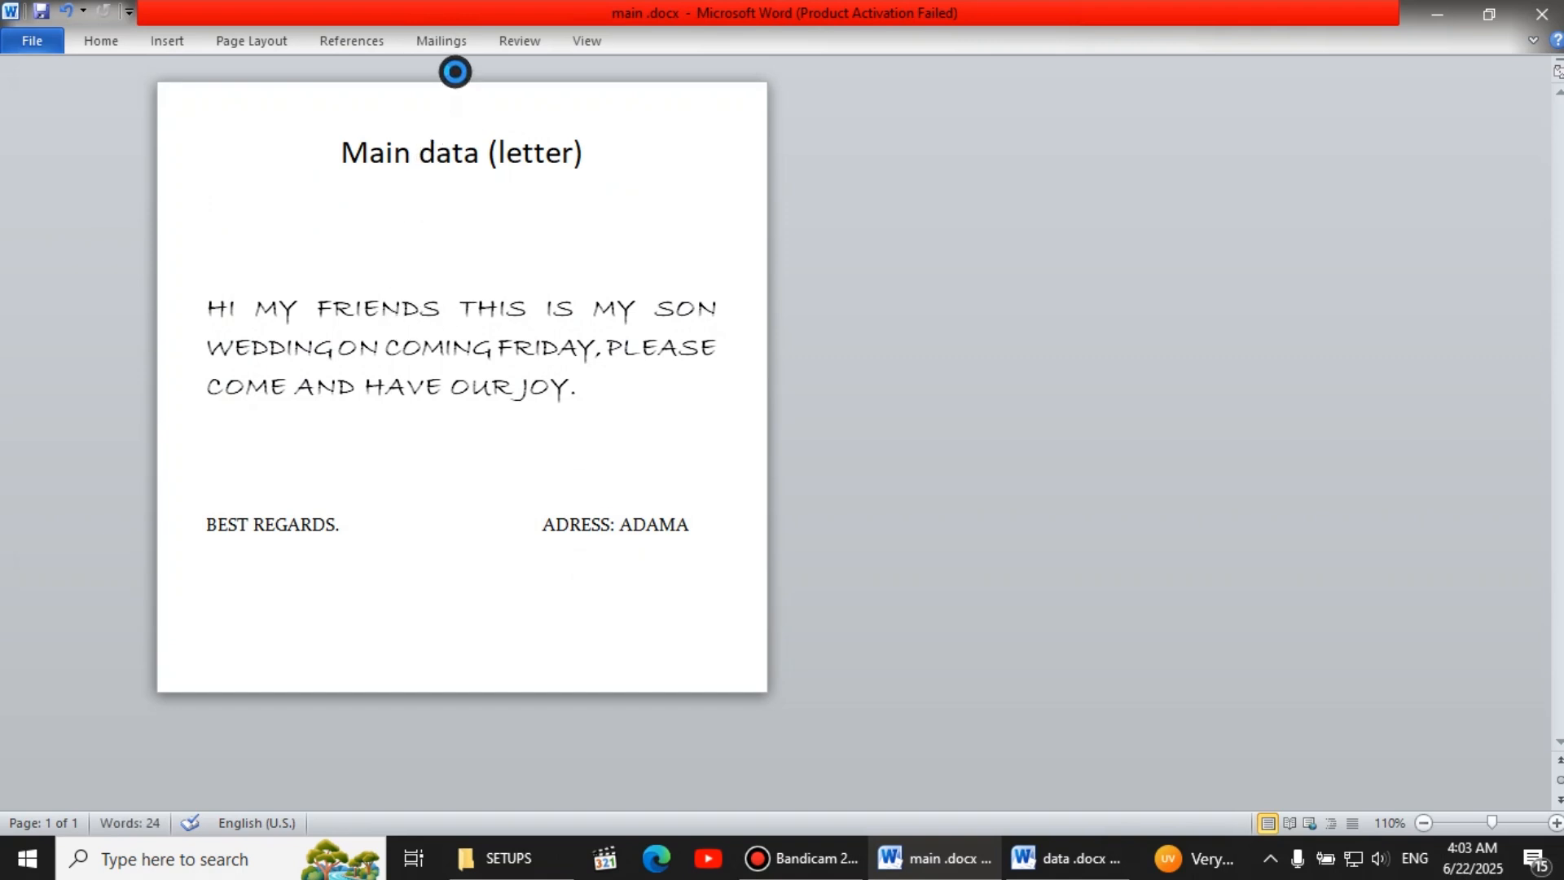
Insert the FRIST_NAME and LAST__NAME merge fields side by side on the line below the letter's title
left_click(440, 43)
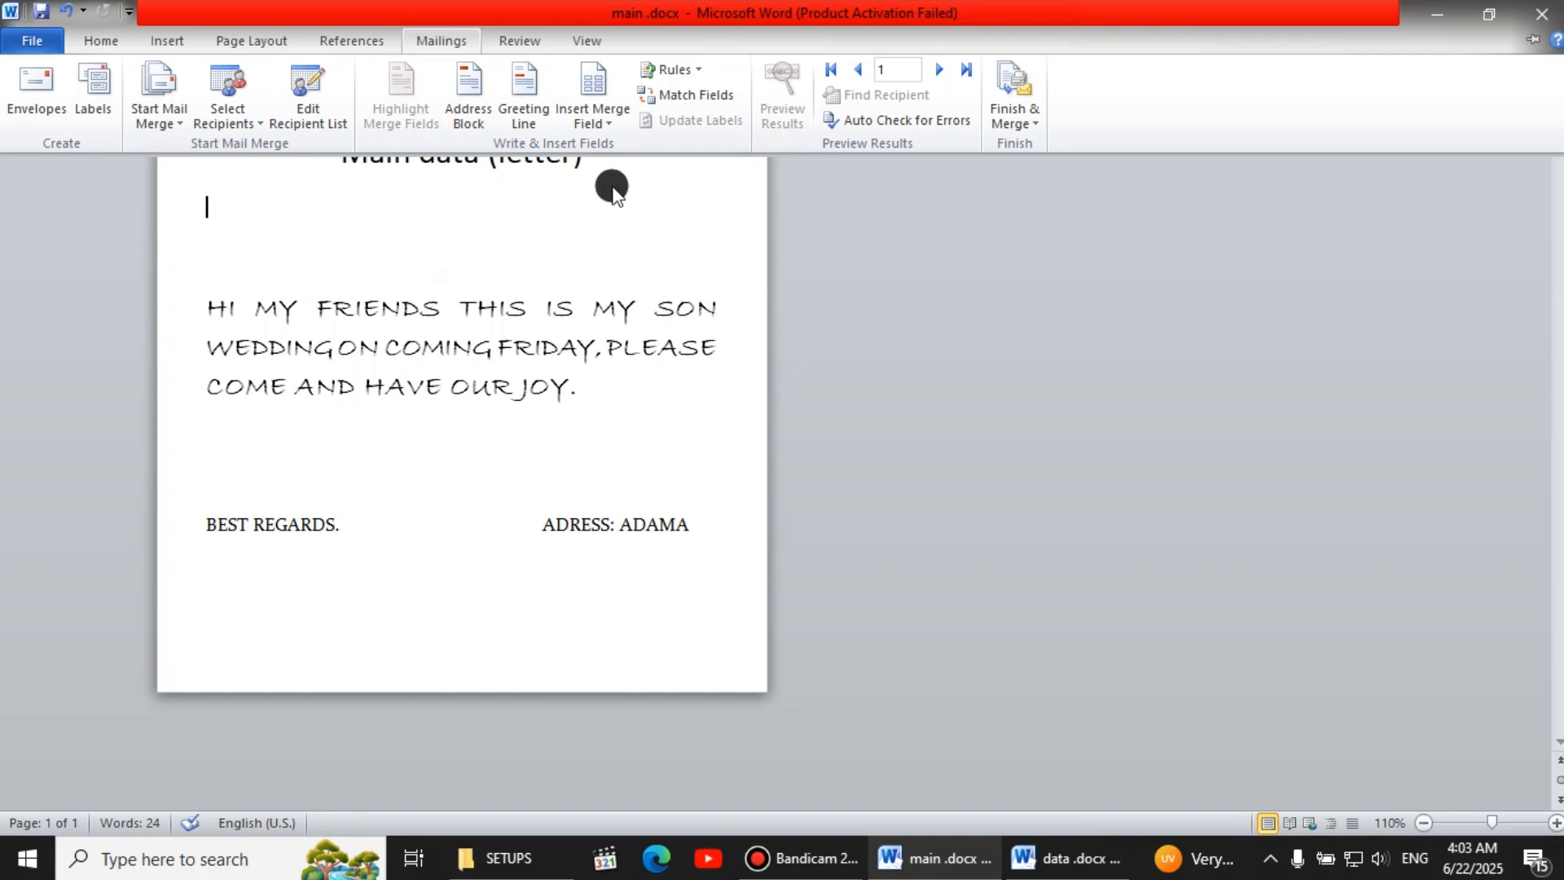
left_click(608, 128)
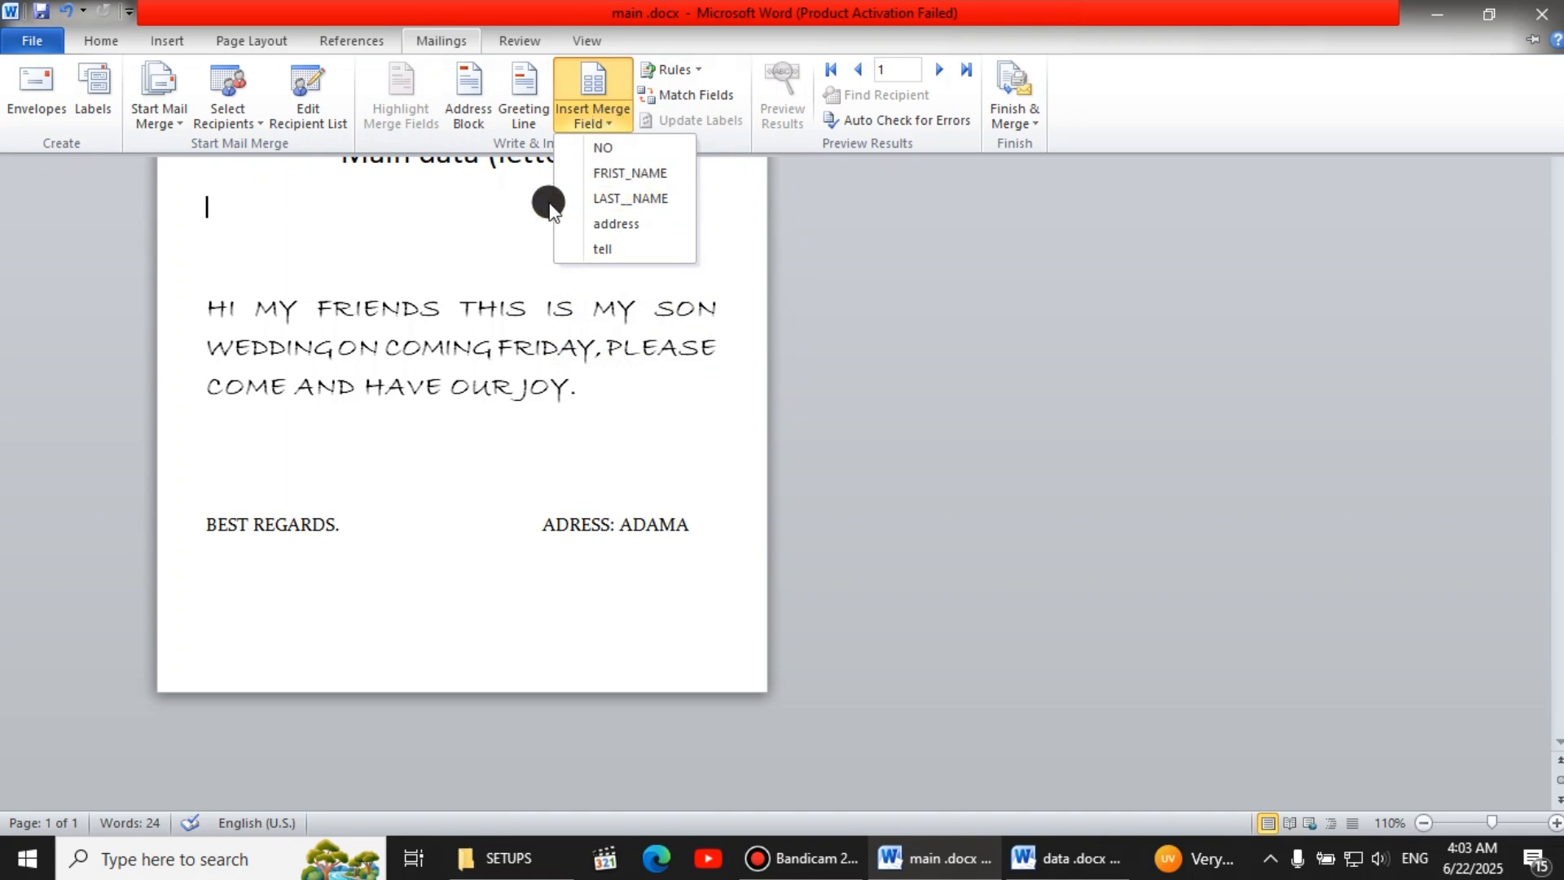
left_click(613, 174)
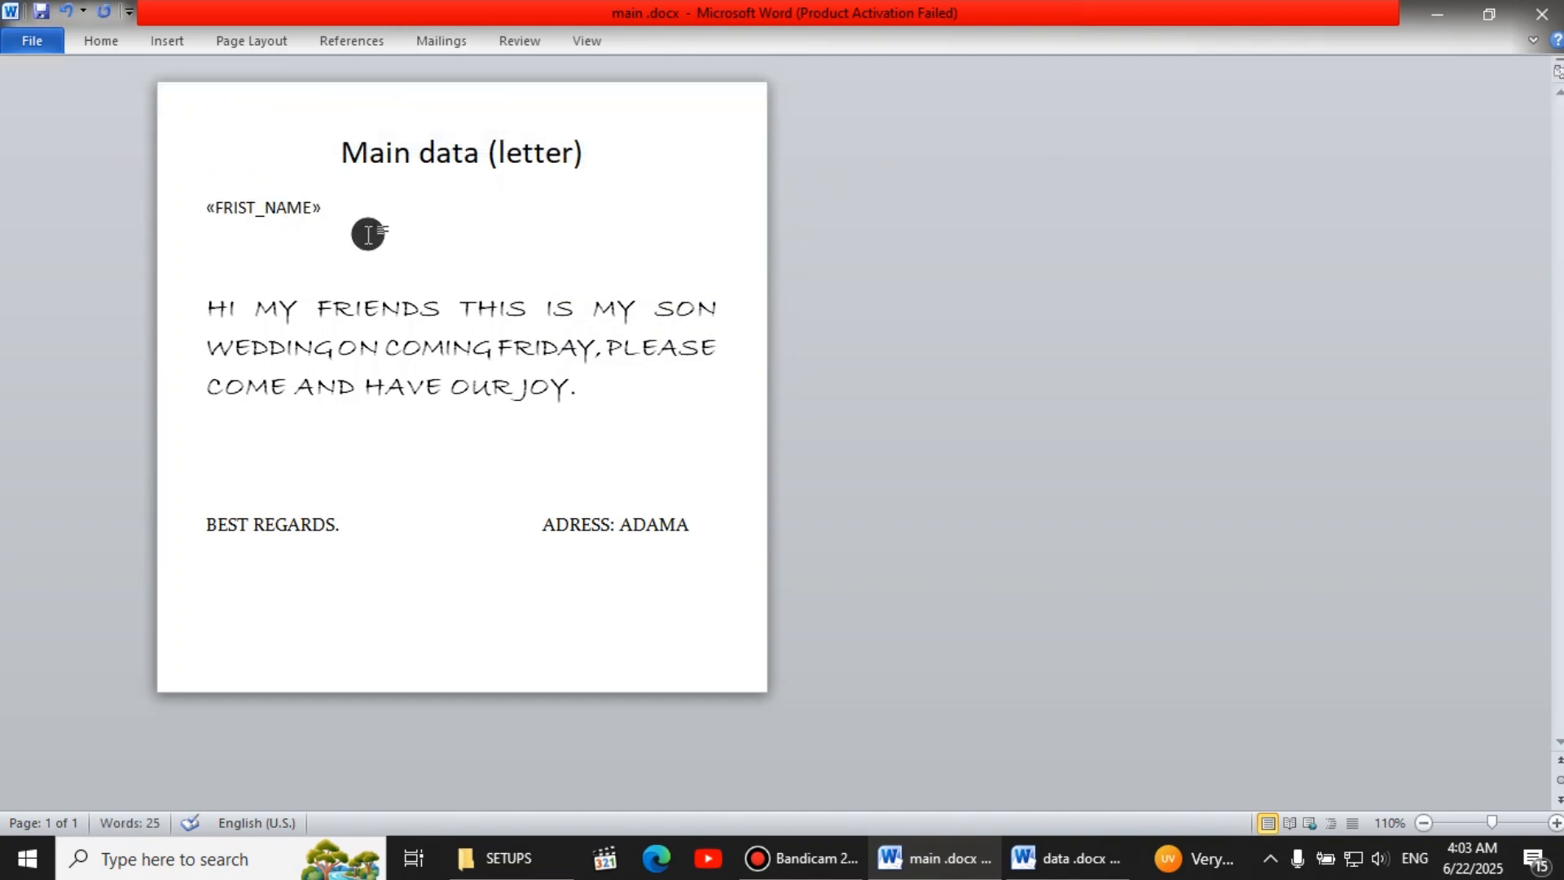
left_click(448, 42)
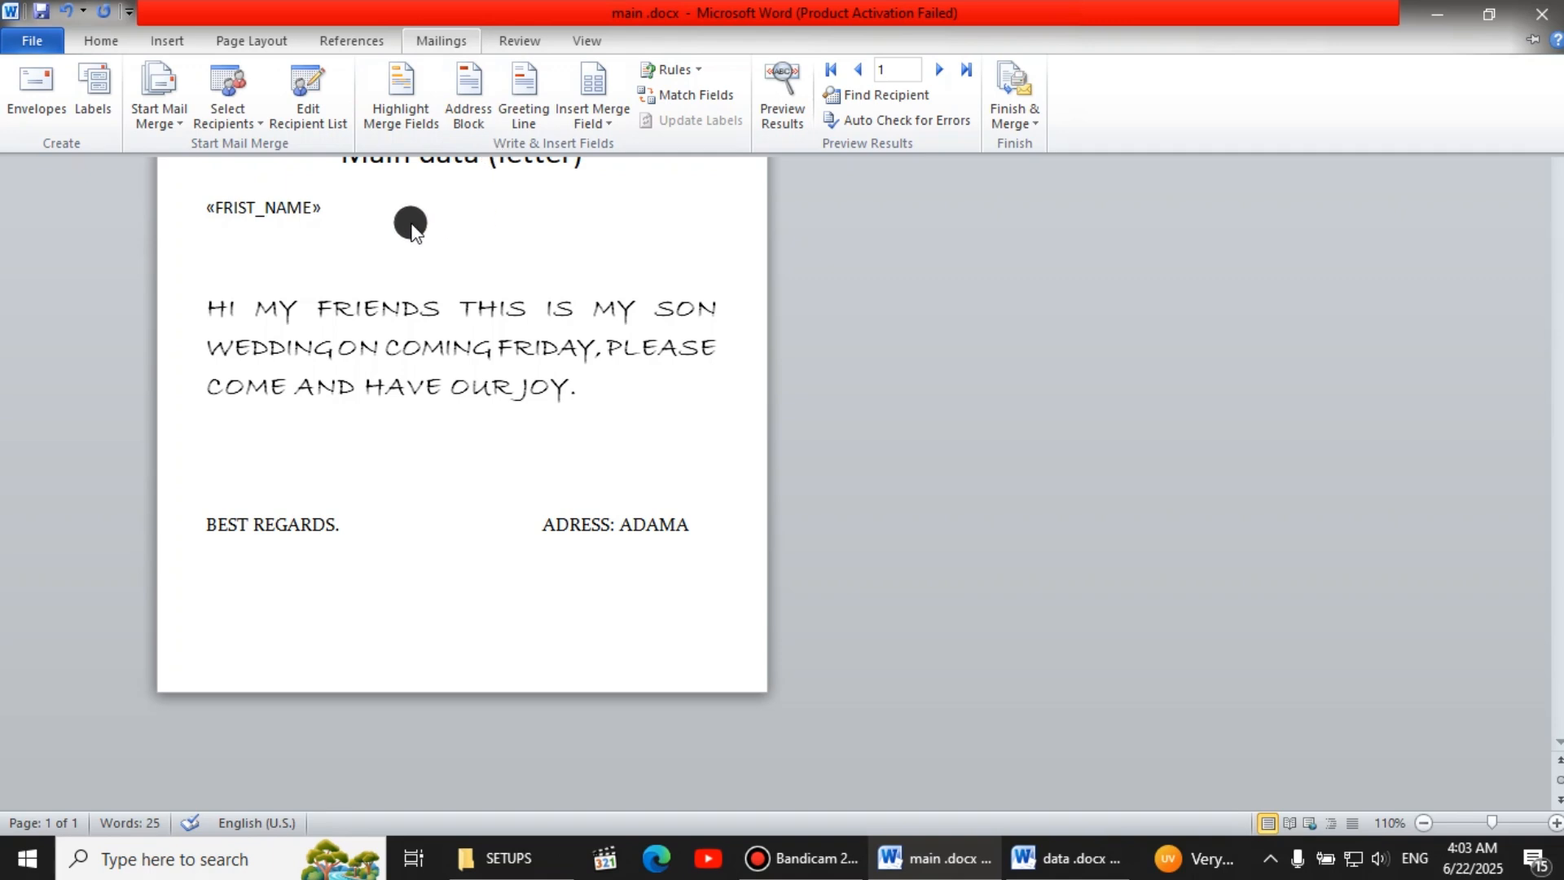
left_click(609, 124)
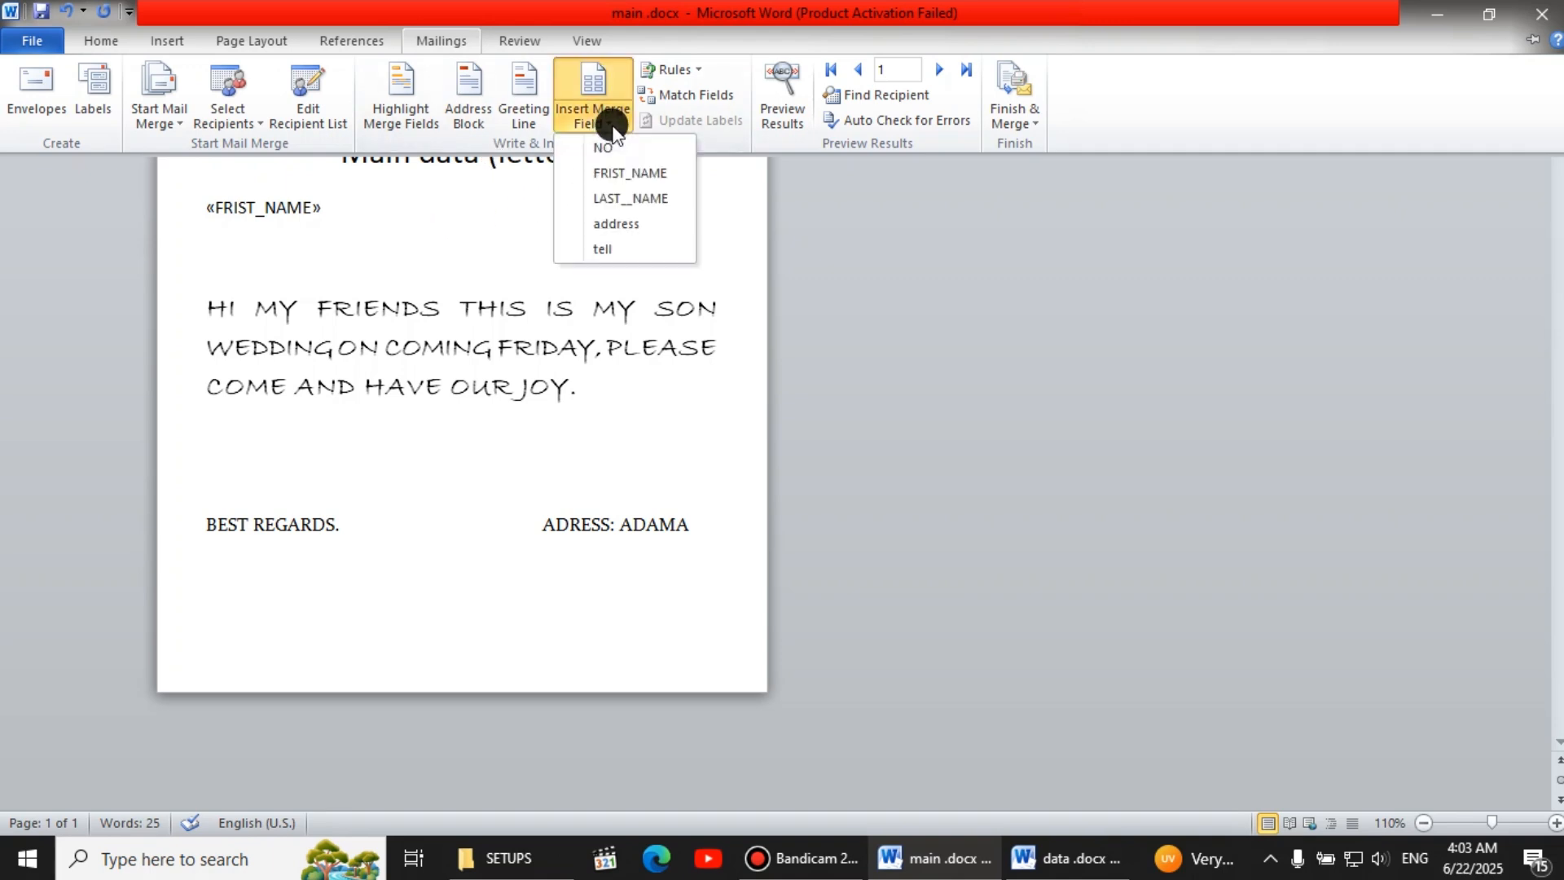
left_click(619, 198)
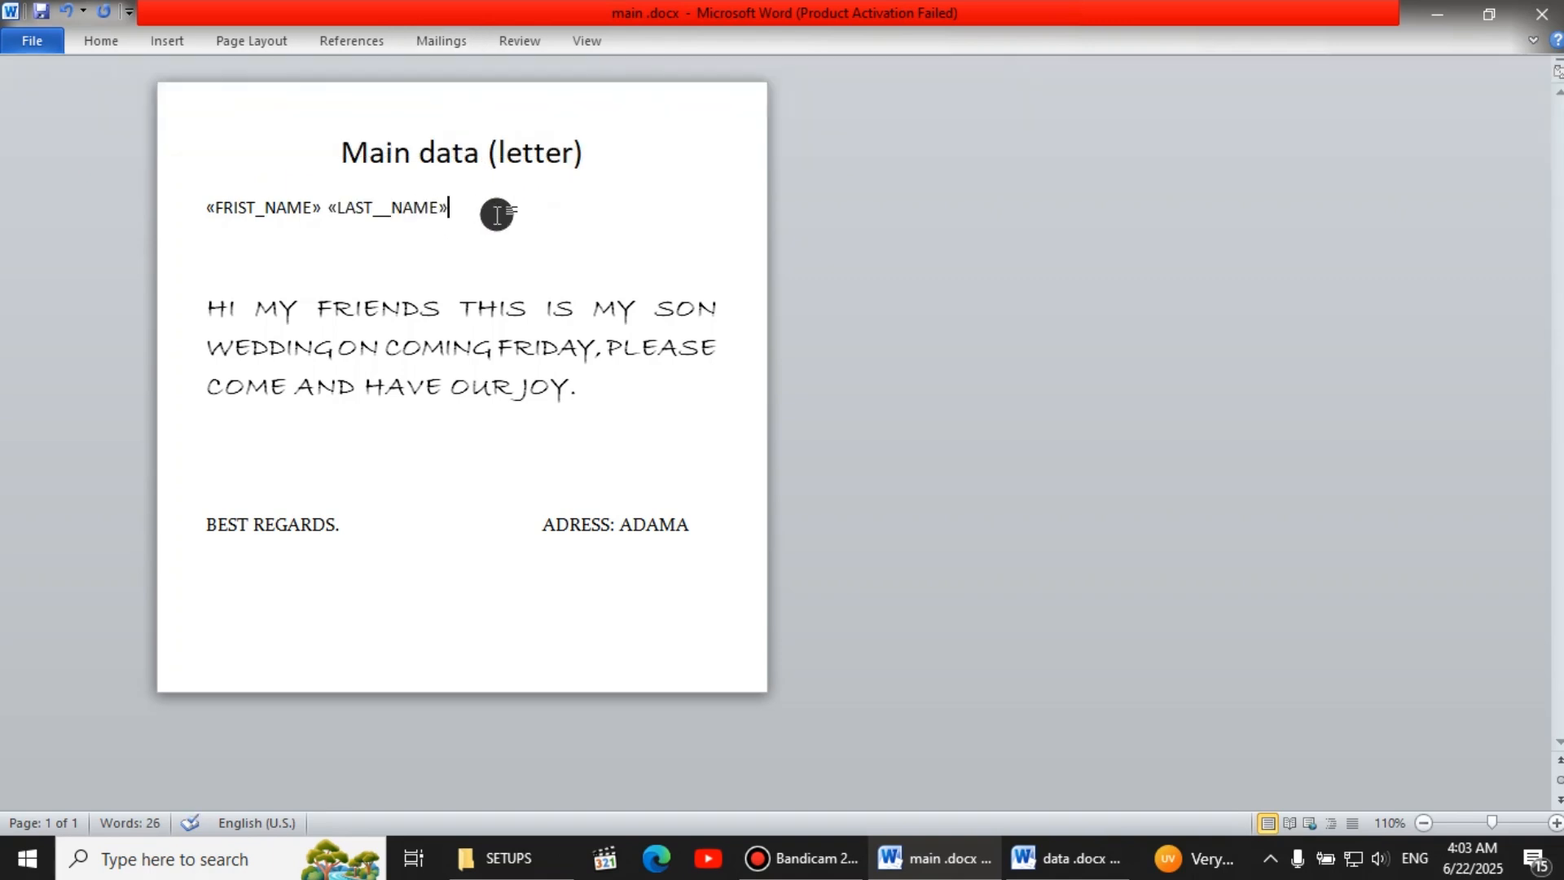
Try placing the address merge field after LAST__NAME on the same line and remove it
left_click(440, 40)
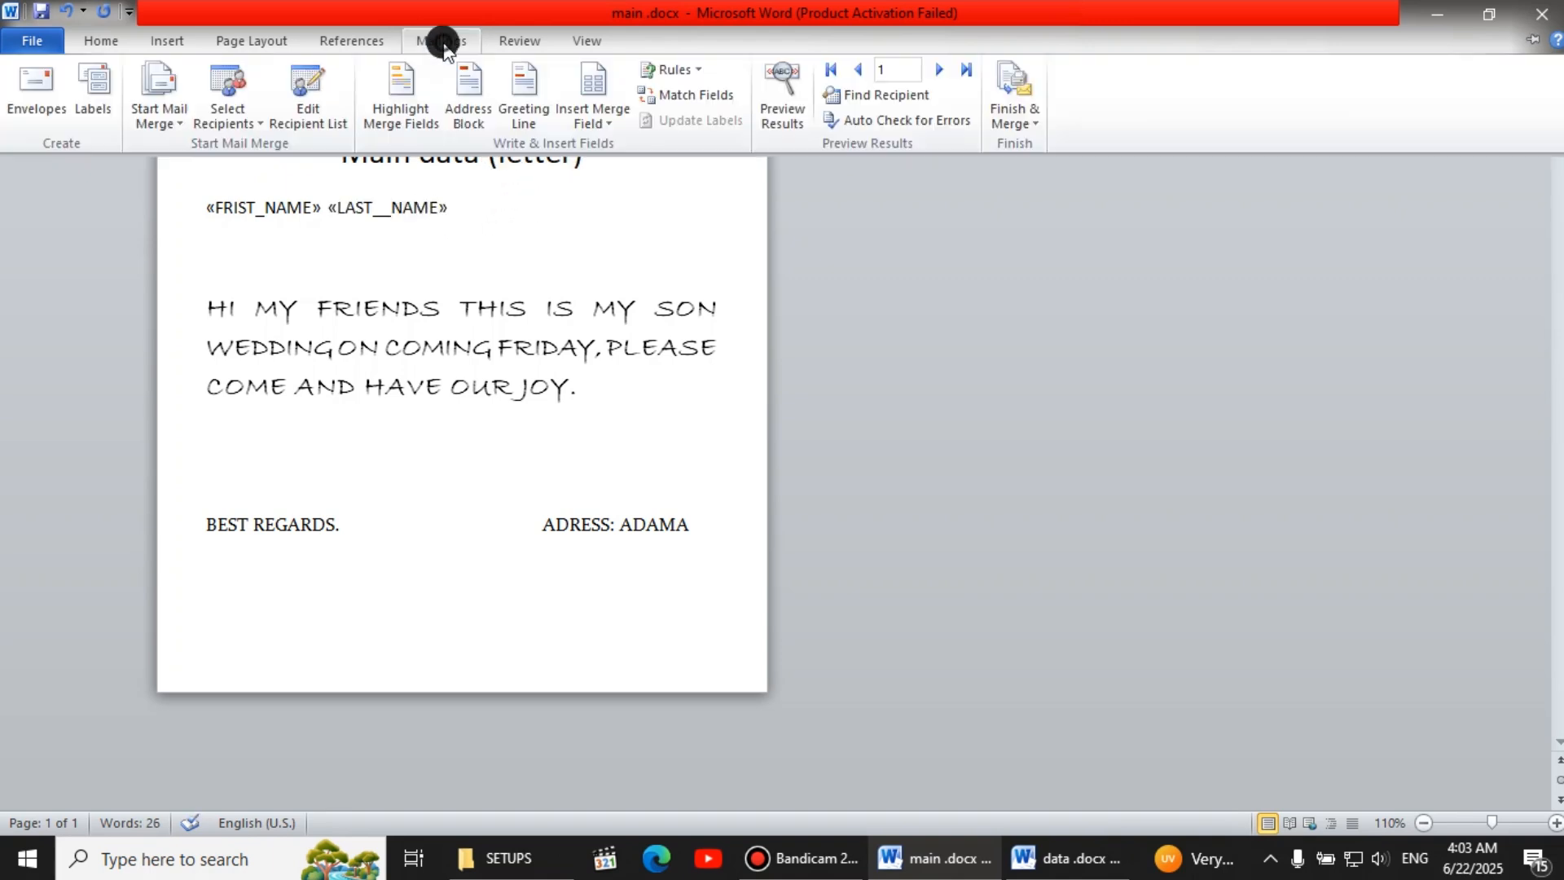
left_click(606, 129)
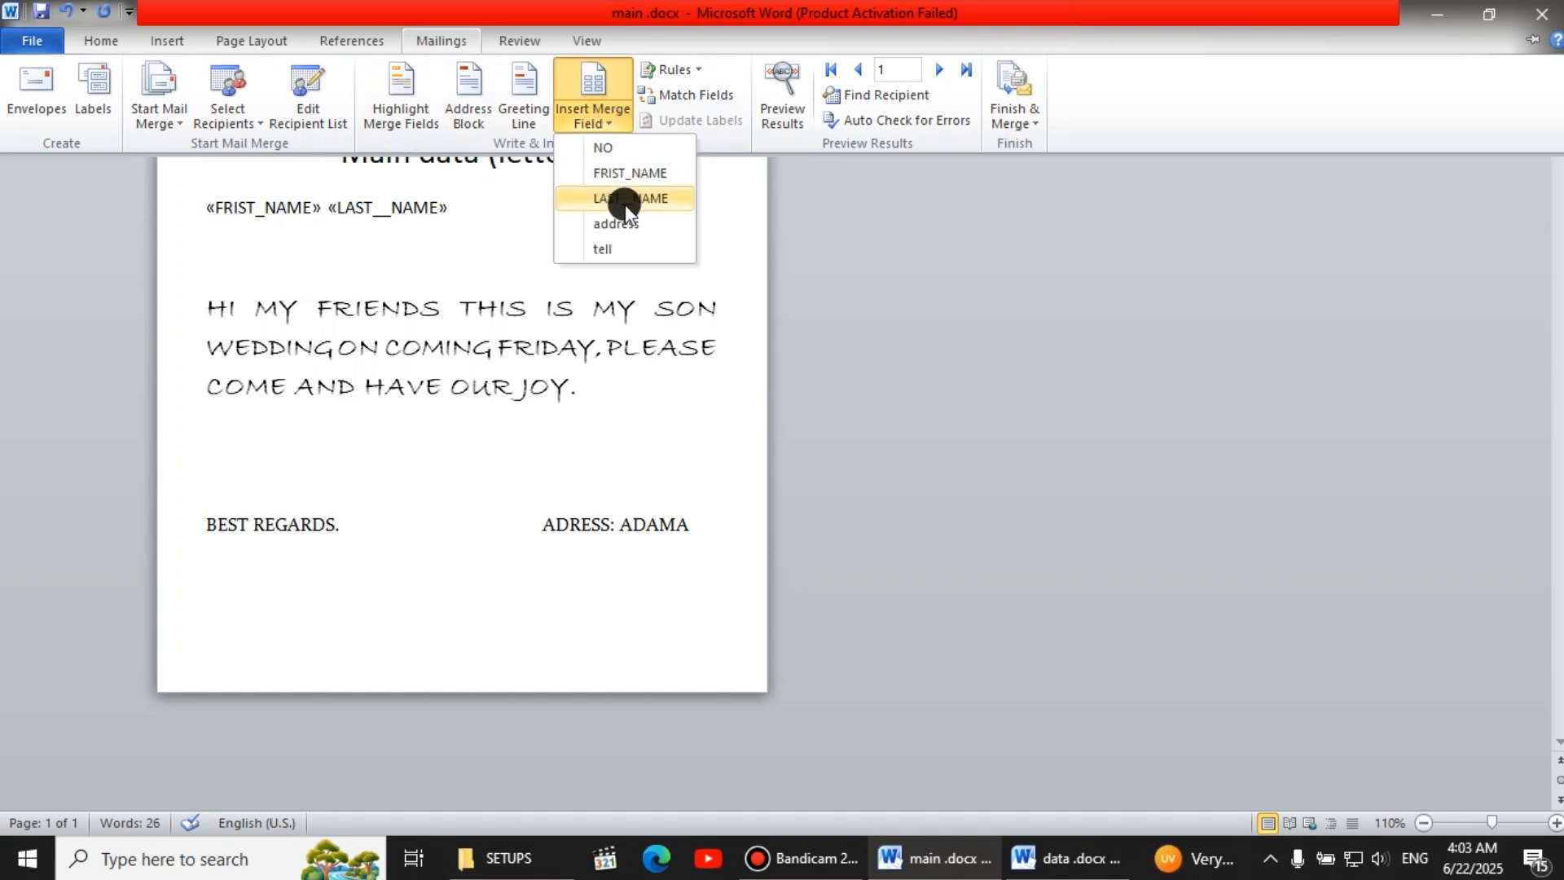
left_click(616, 224)
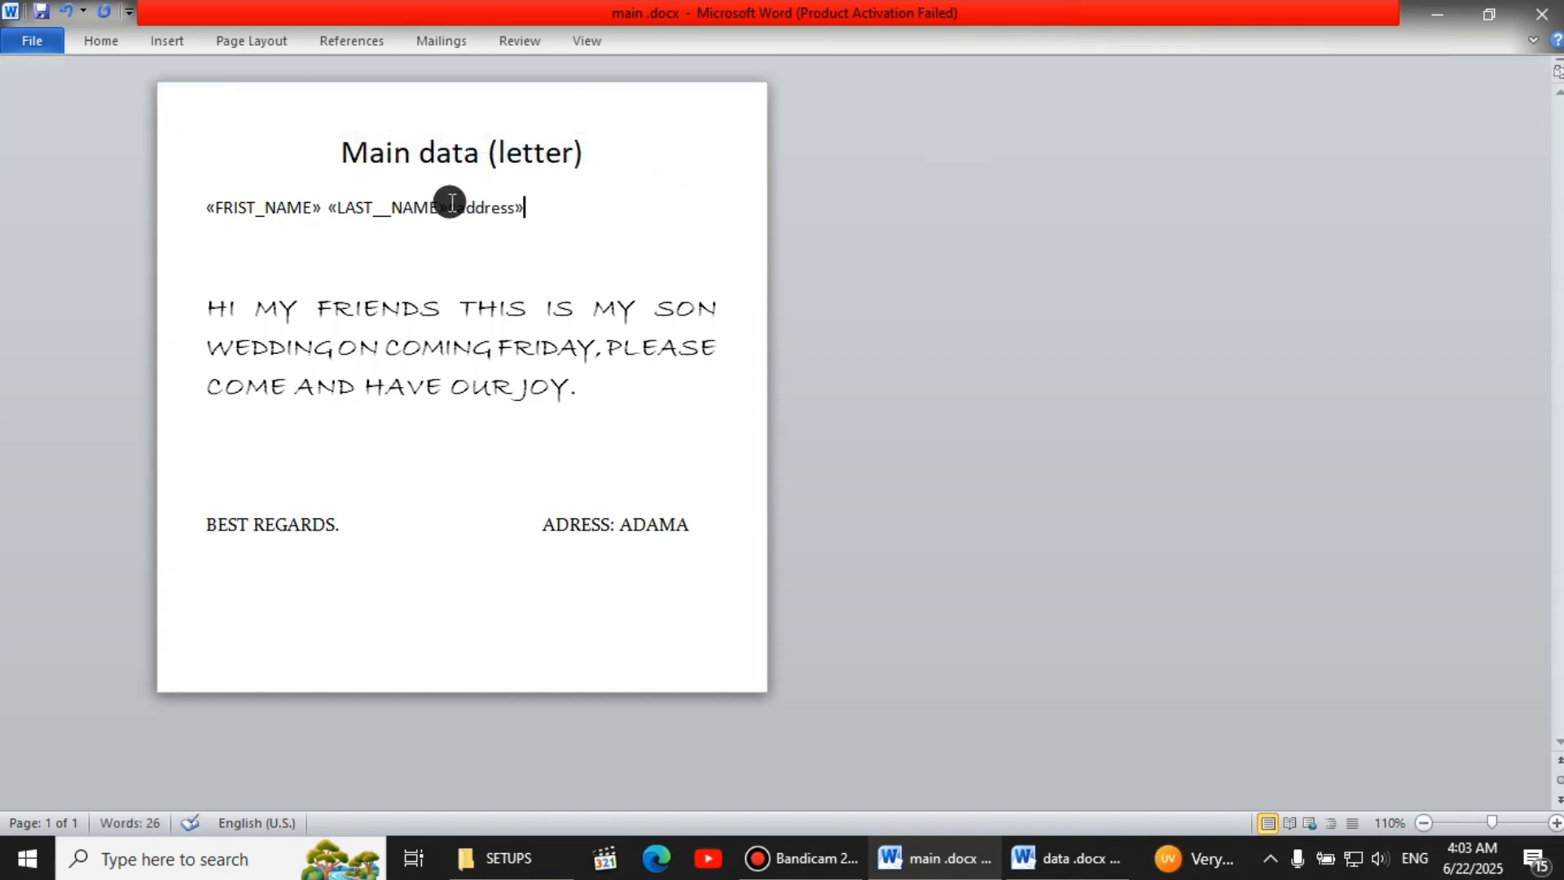
left_click(450, 202)
double_click(450, 202)
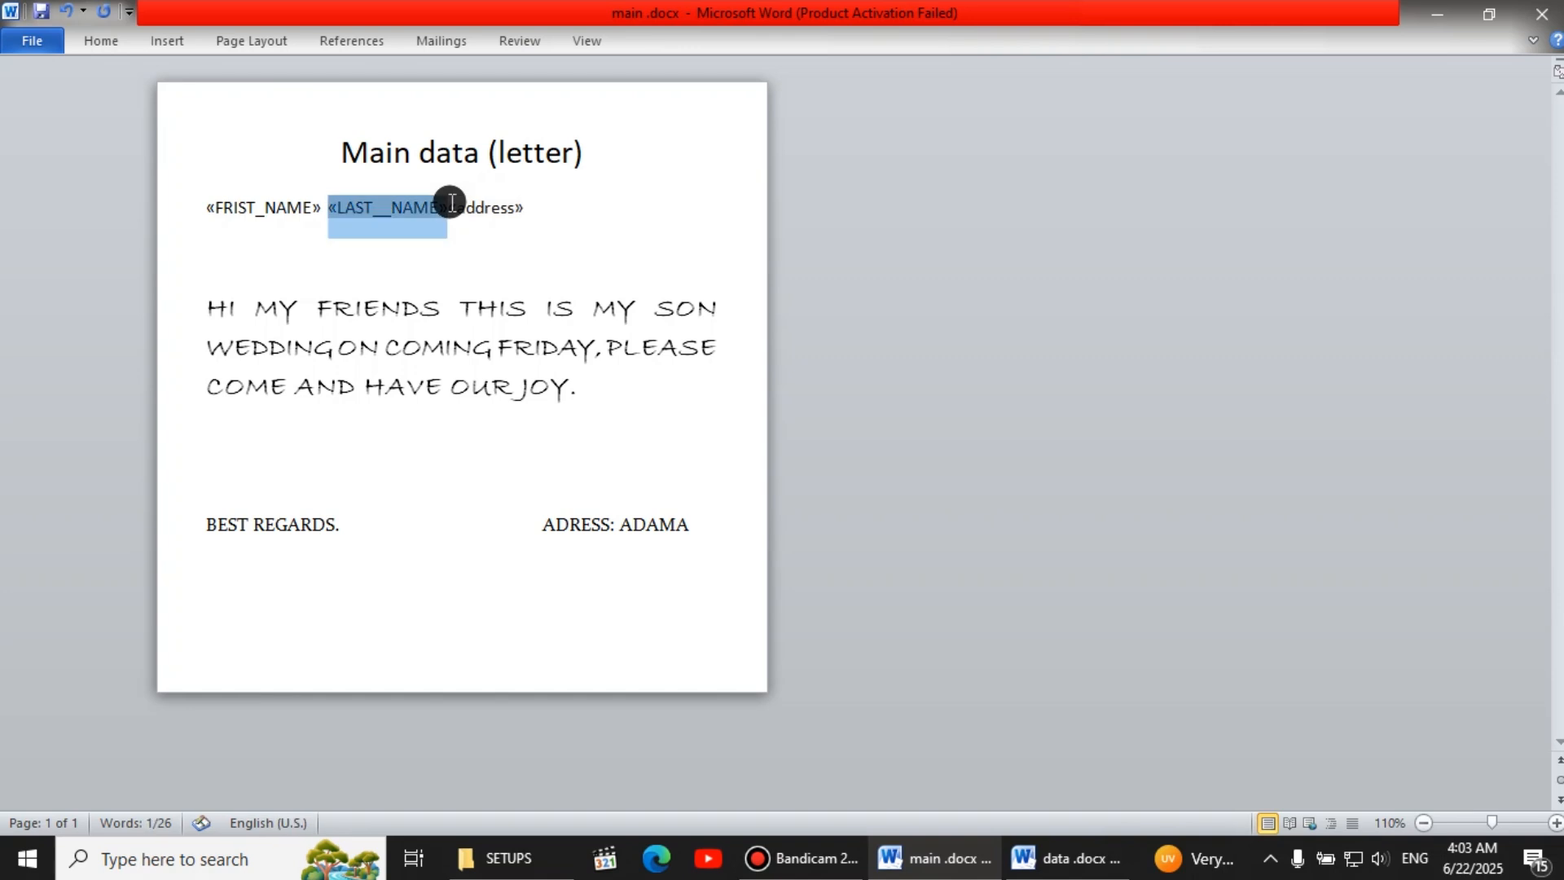
key("BackSpace")
key("BackSpace")
key("BackSpace")
Insert the address merge field on a new line below the two name fields
left_click(596, 229)
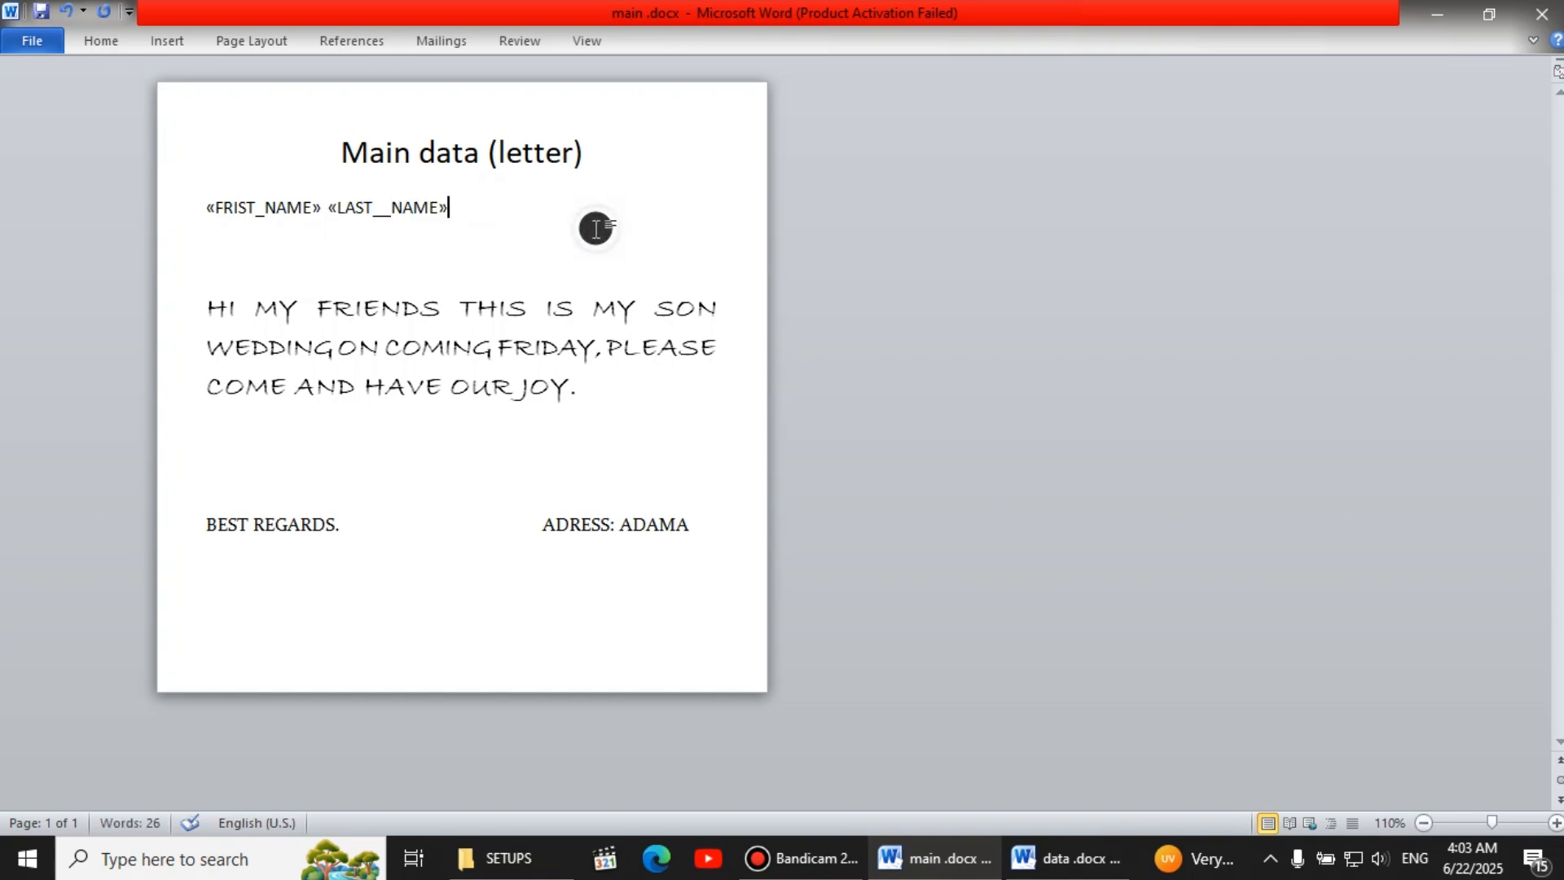
key("Return")
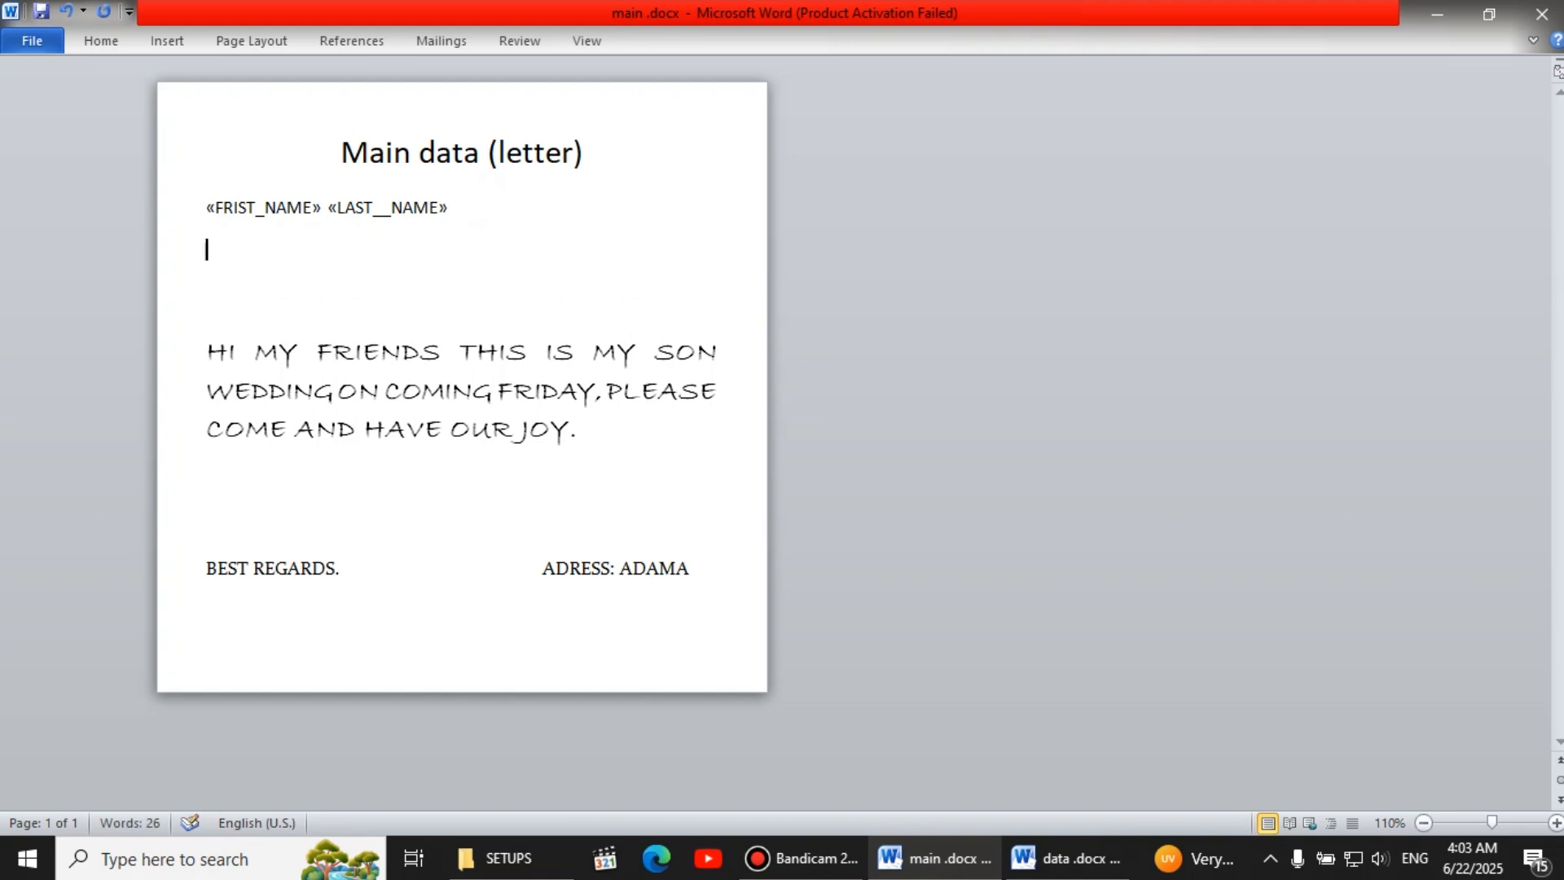
left_click(454, 43)
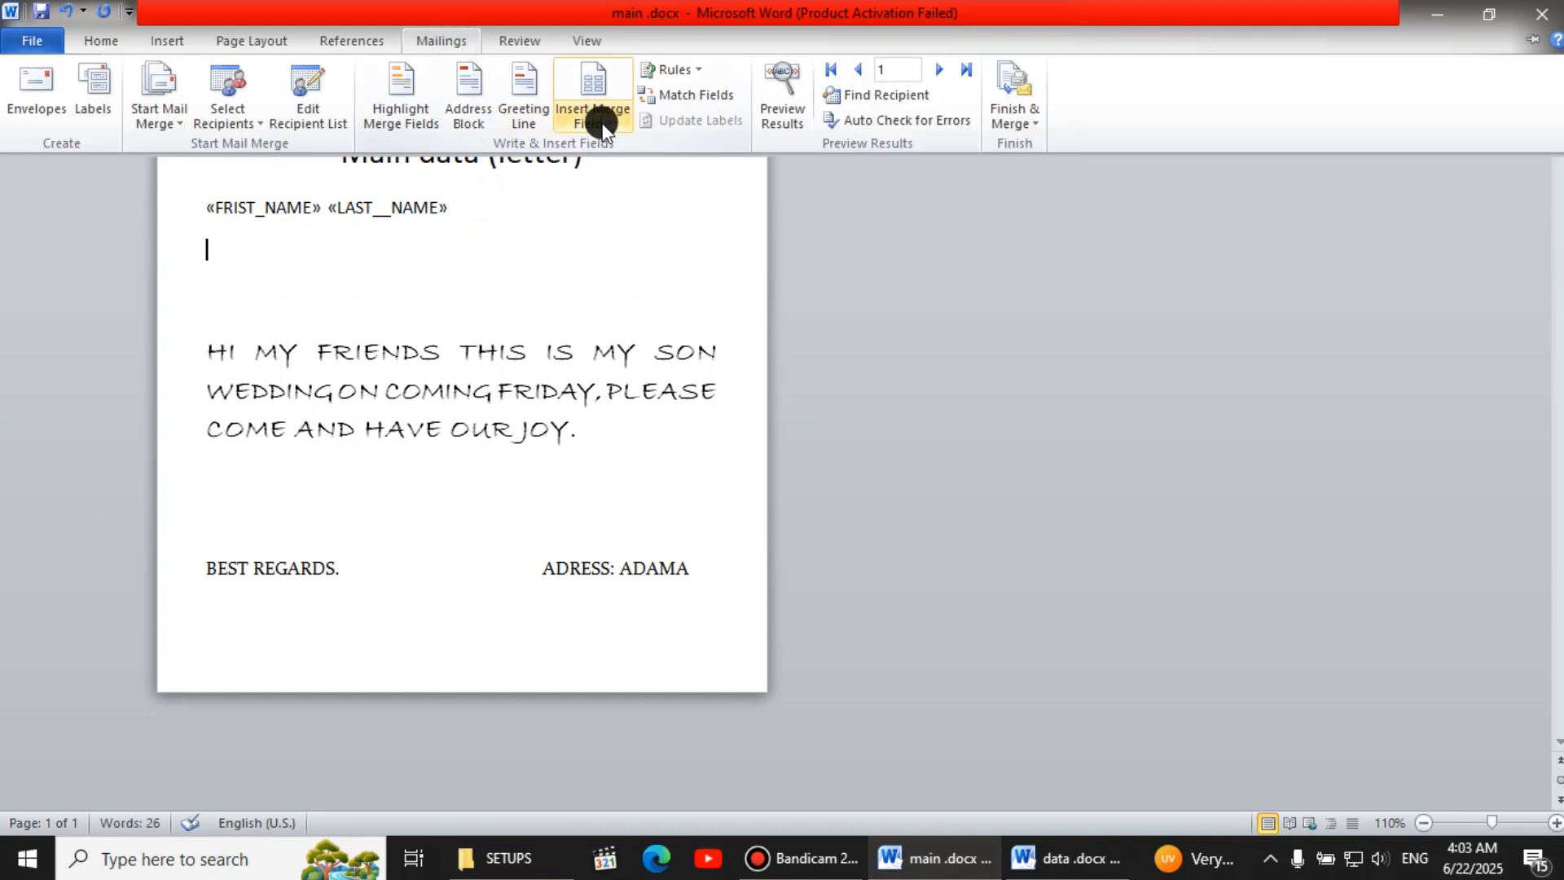
left_click(603, 127)
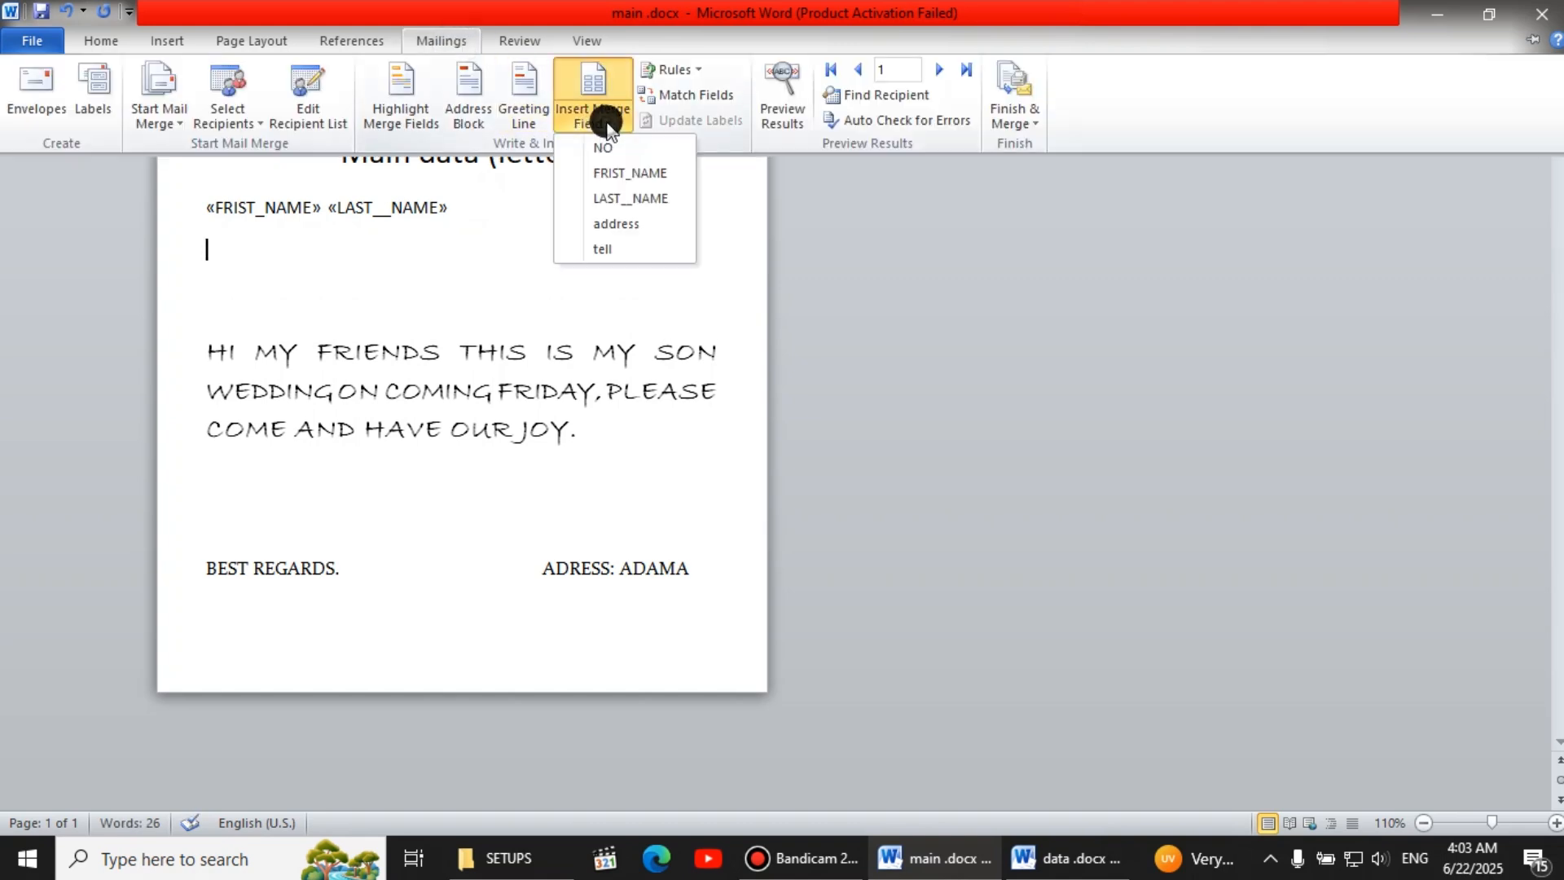
left_click(617, 223)
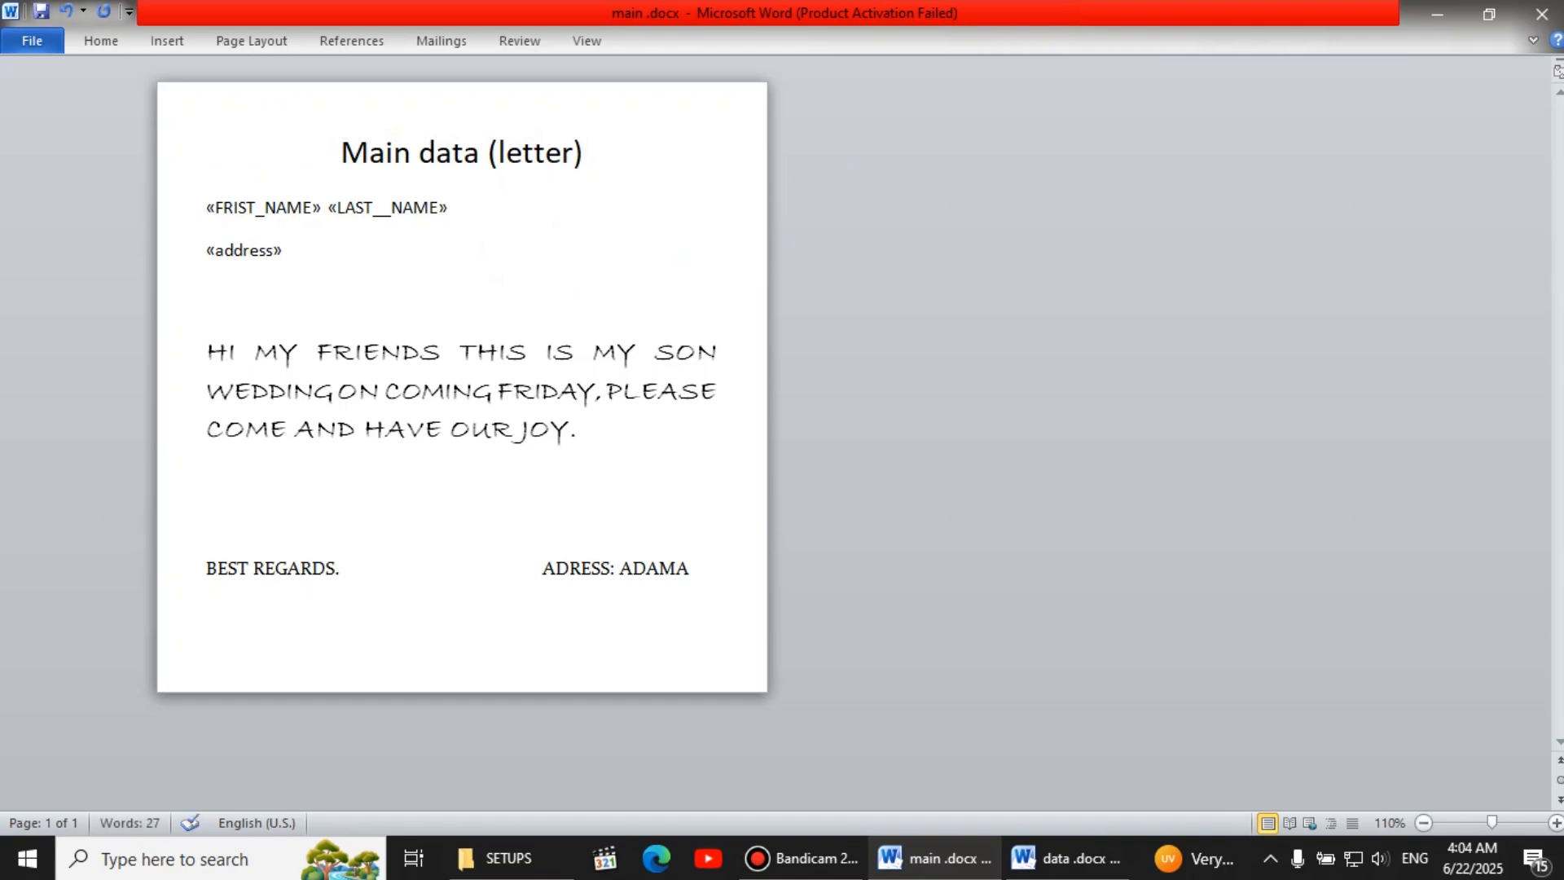
Insert the tell merge field on the same line as the address field and space it further away from it
left_click(440, 41)
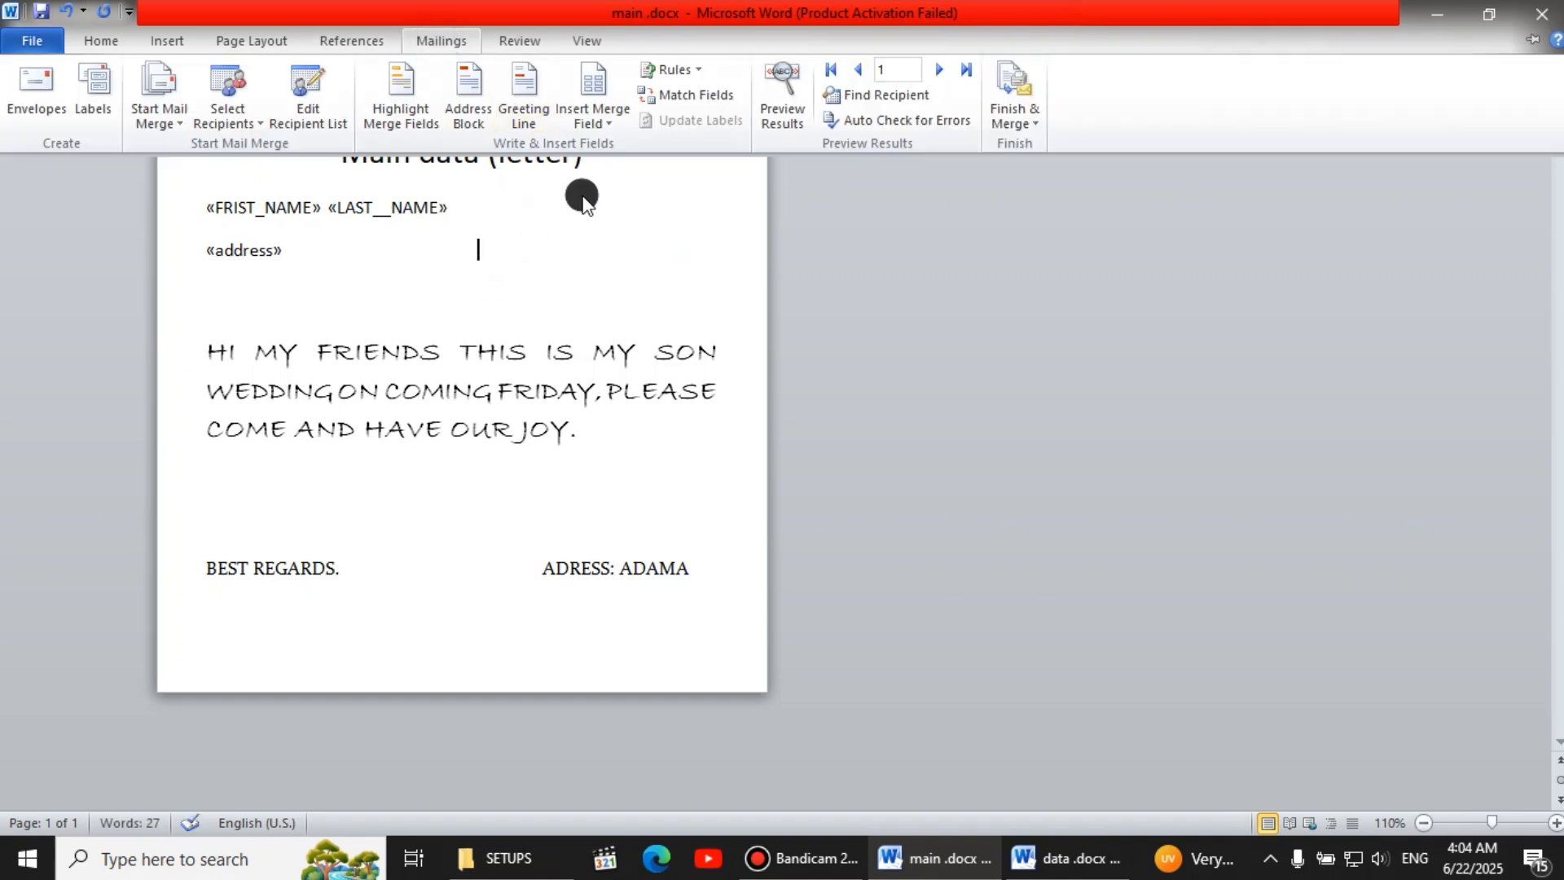
left_click(611, 124)
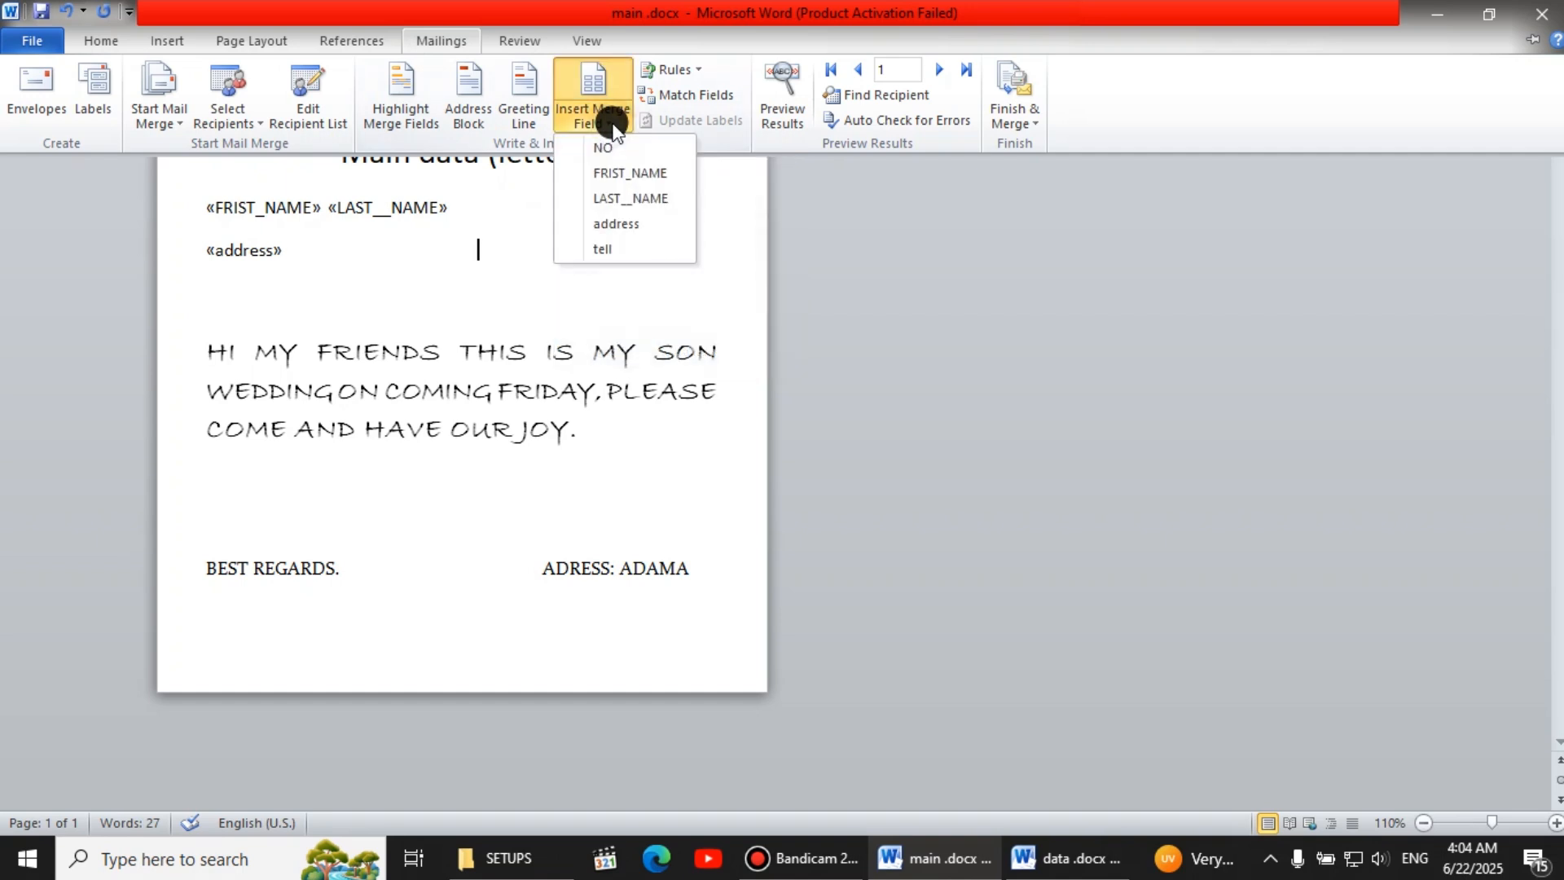
left_click(609, 248)
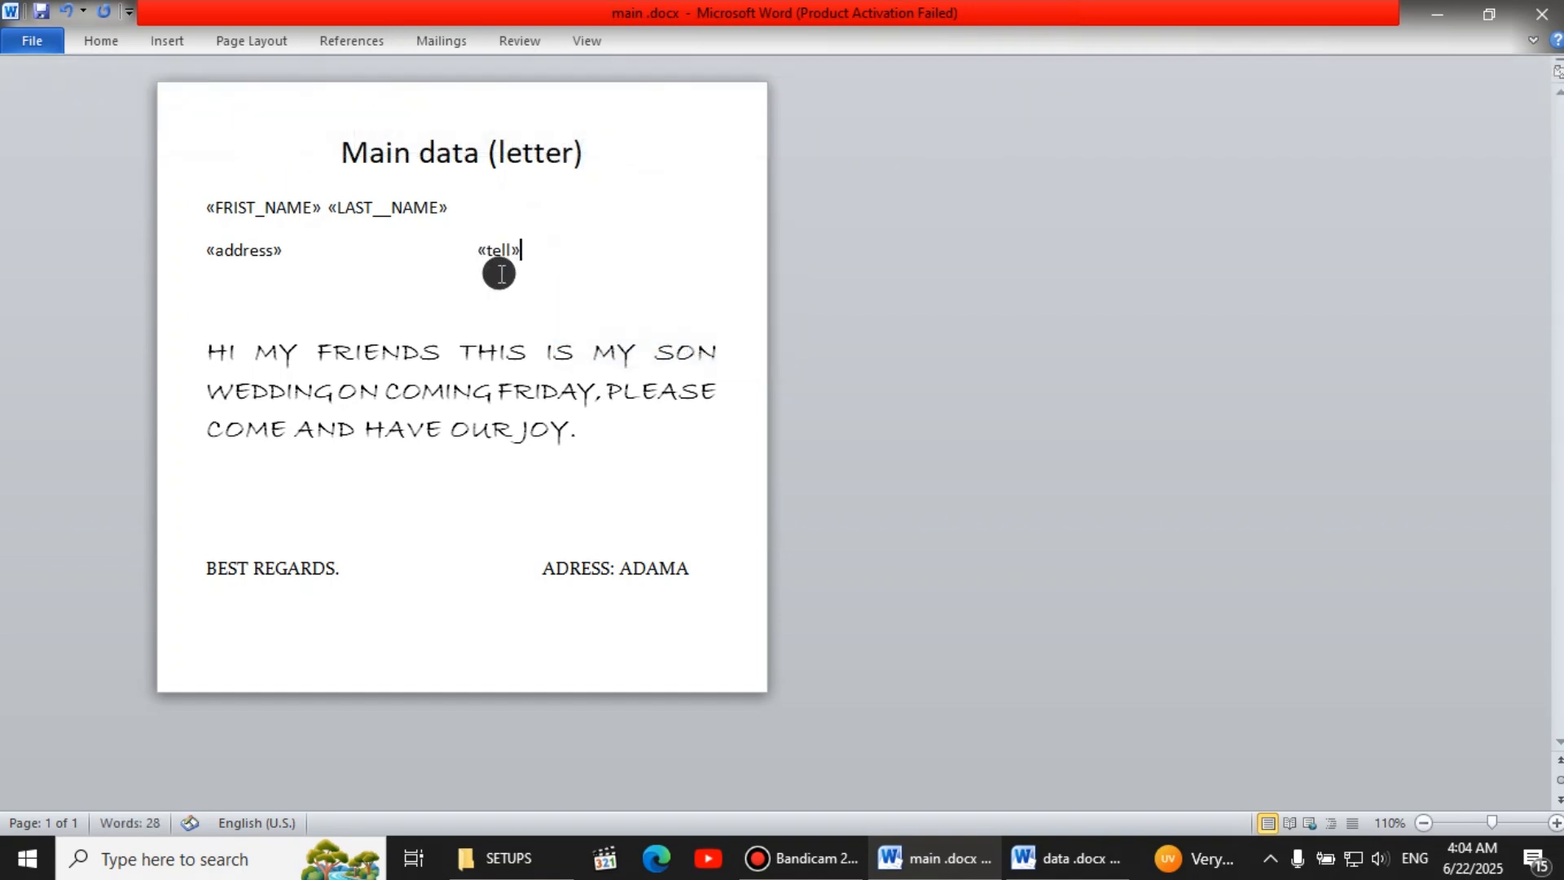
left_click(461, 251)
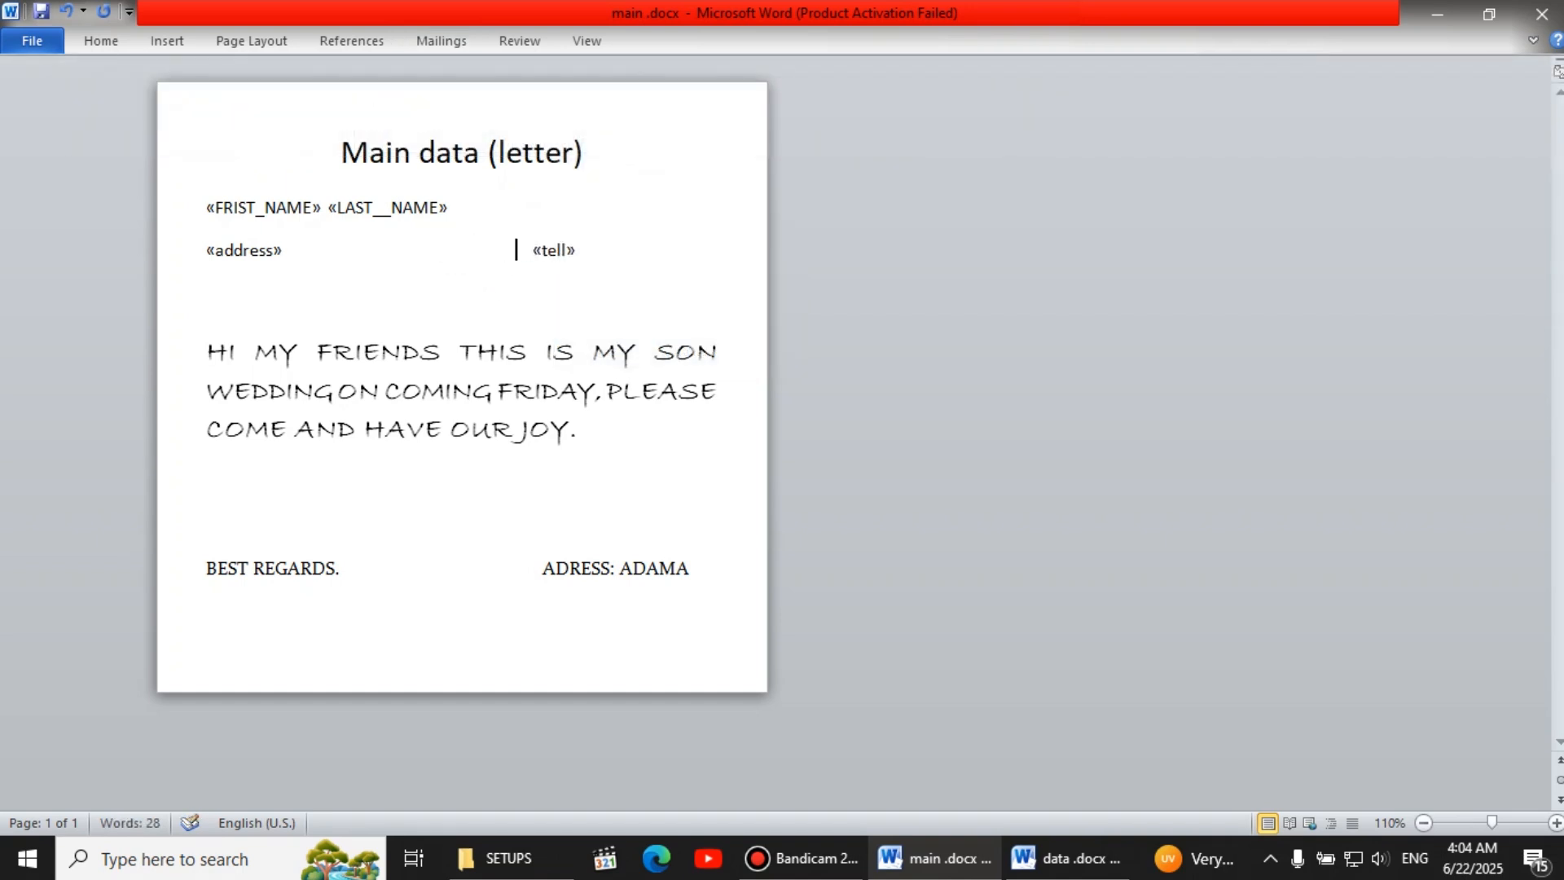
left_click(637, 243)
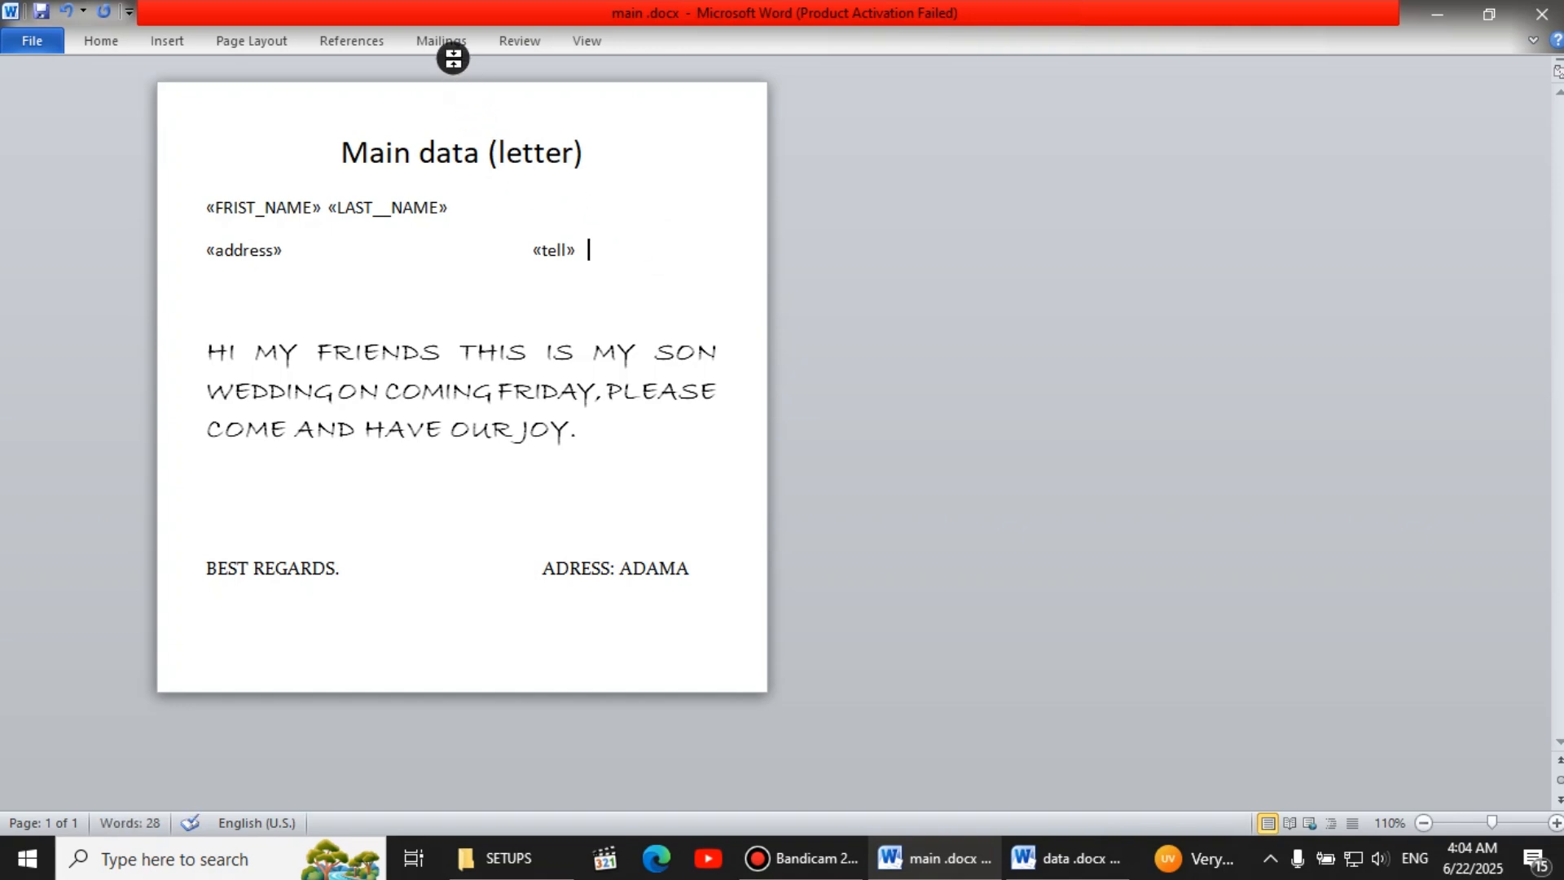
Finish the merge by generating individual, editable letters for all records in a new document
left_click(448, 41)
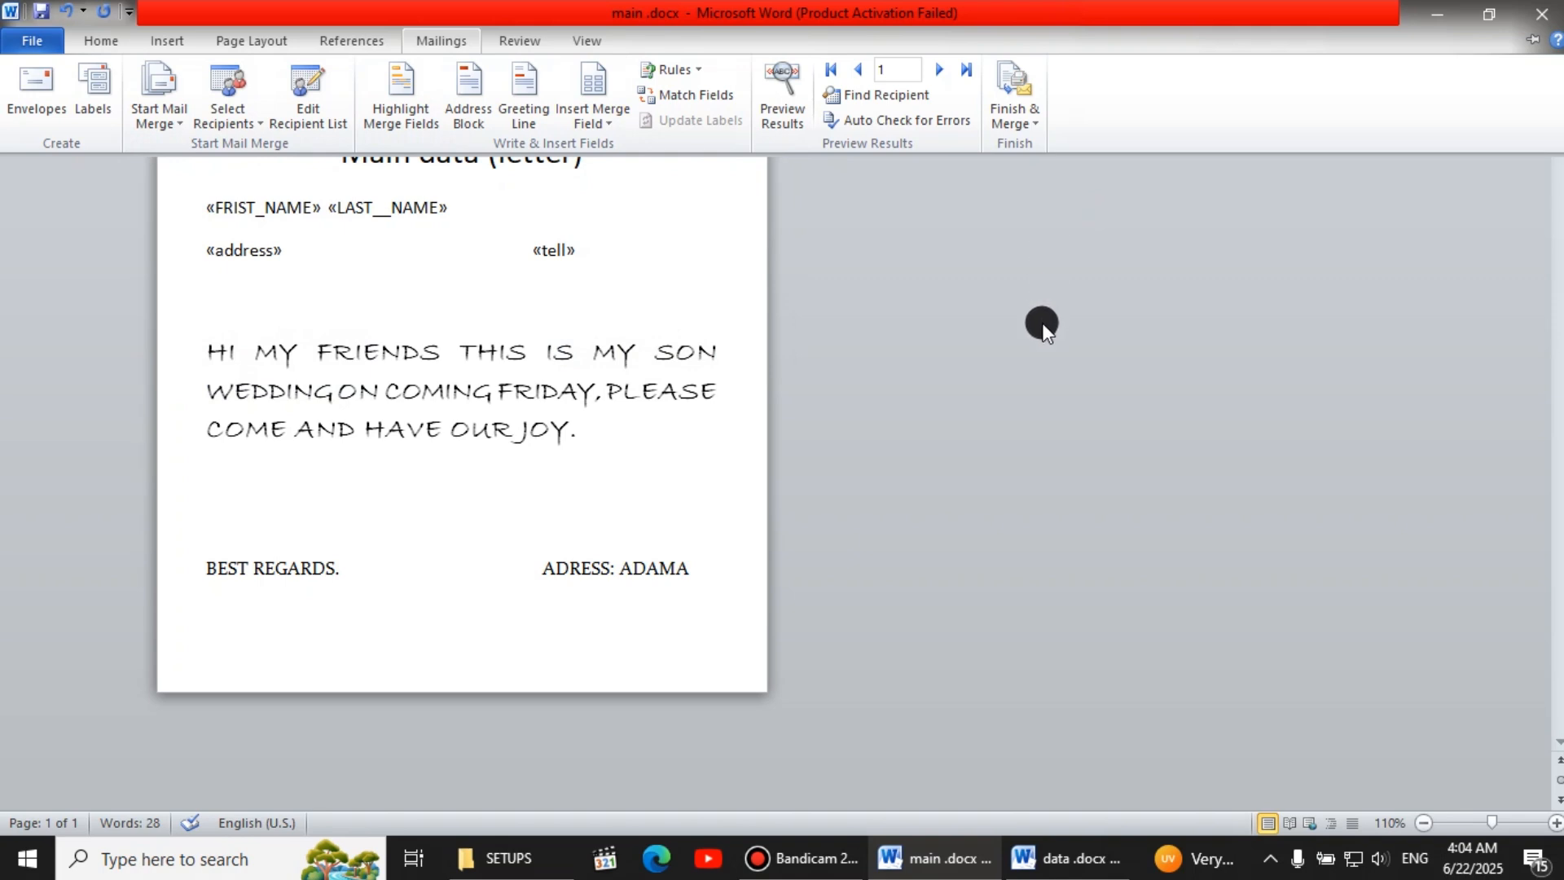
left_click(1039, 129)
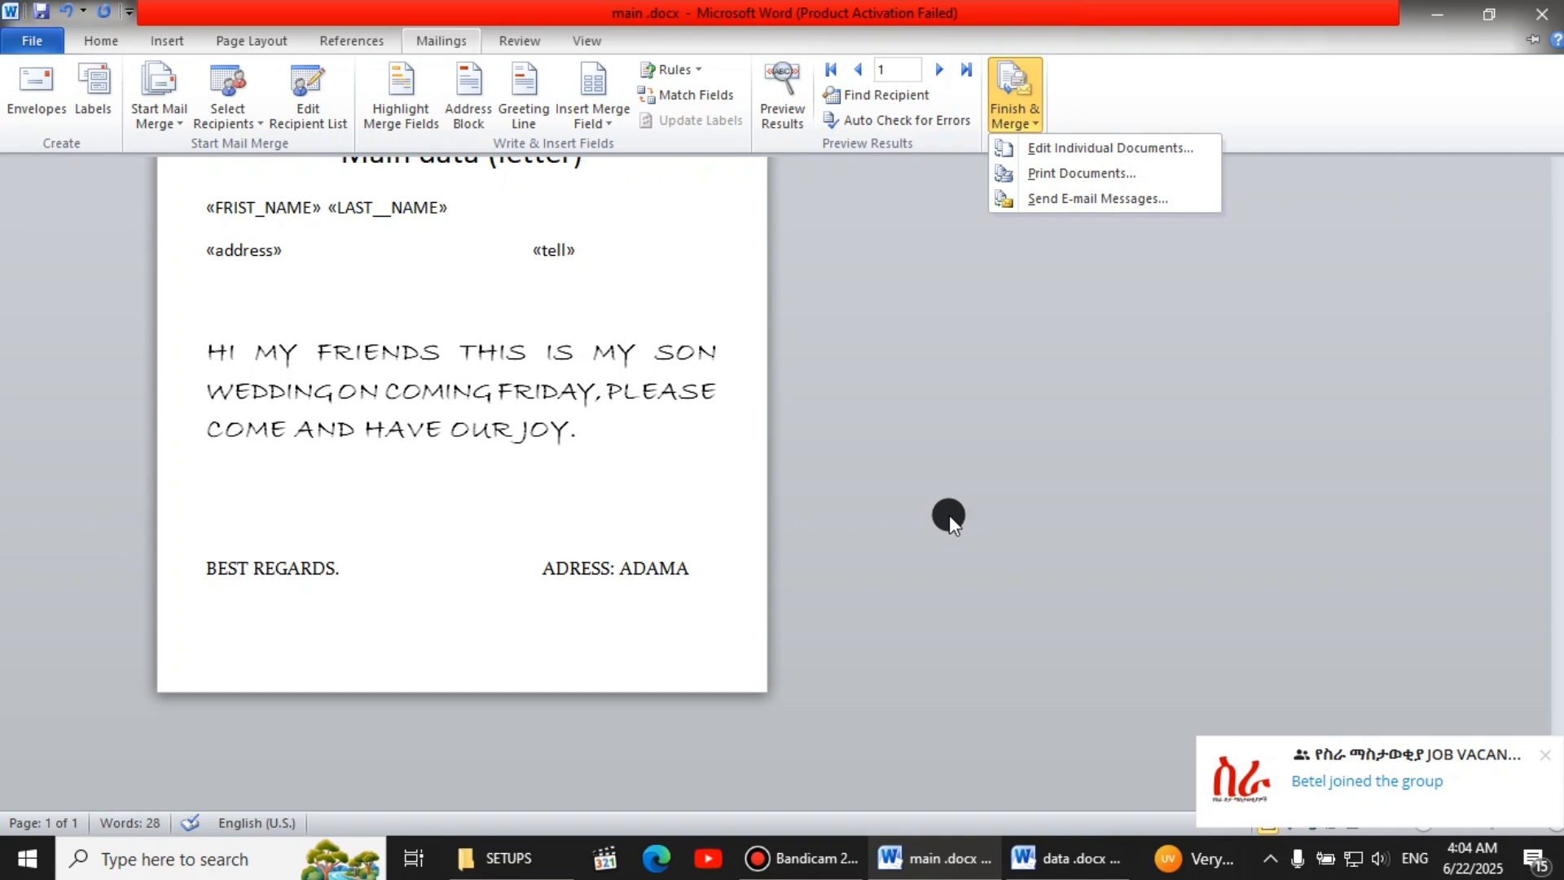
left_click(1154, 151)
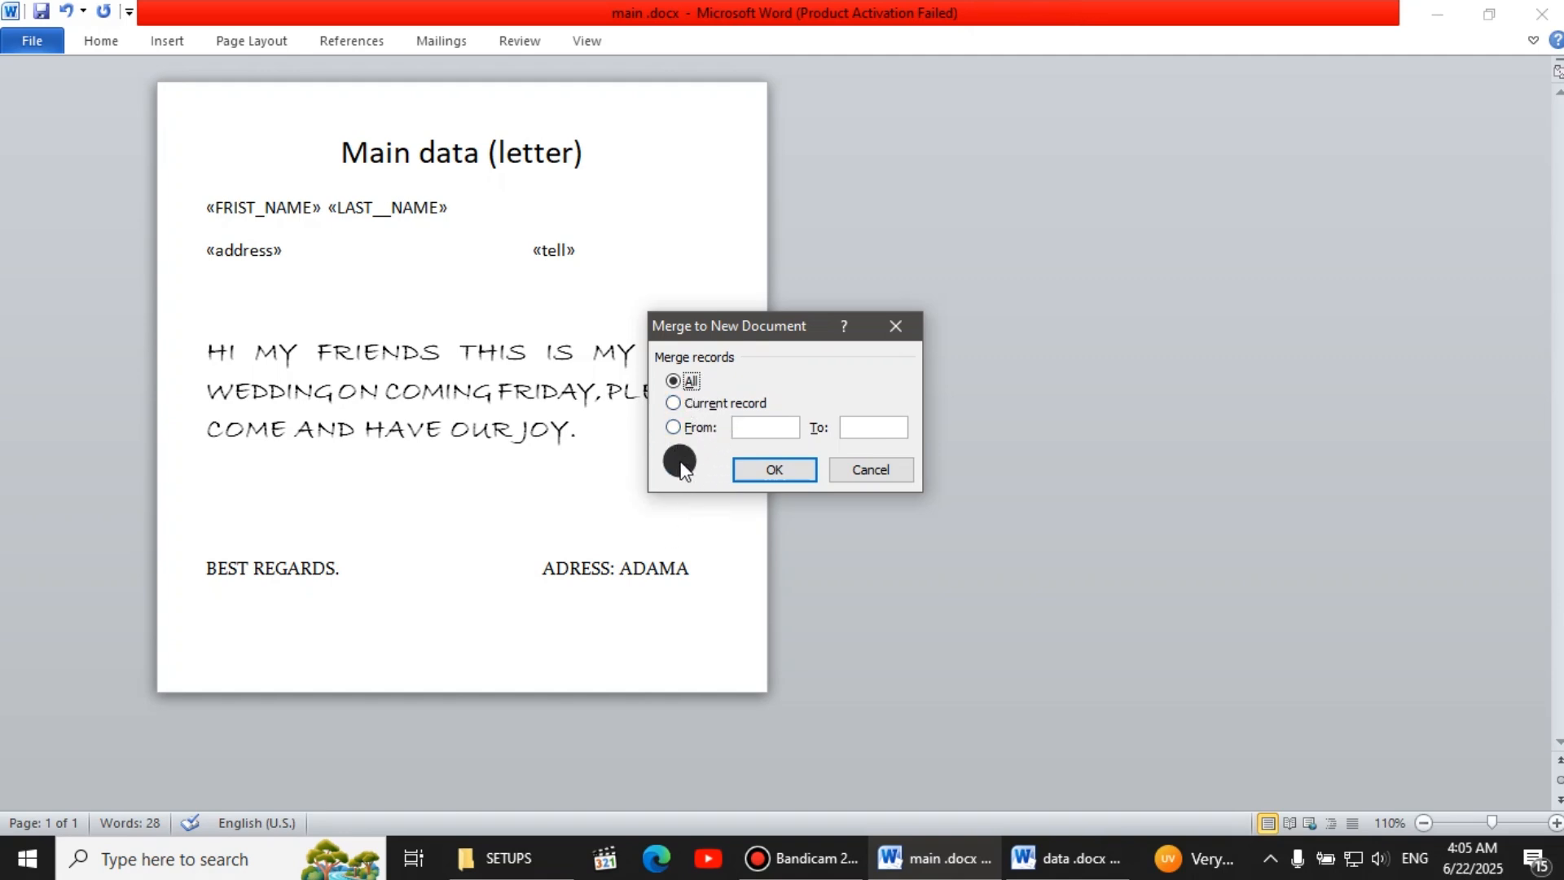
left_click(770, 470)
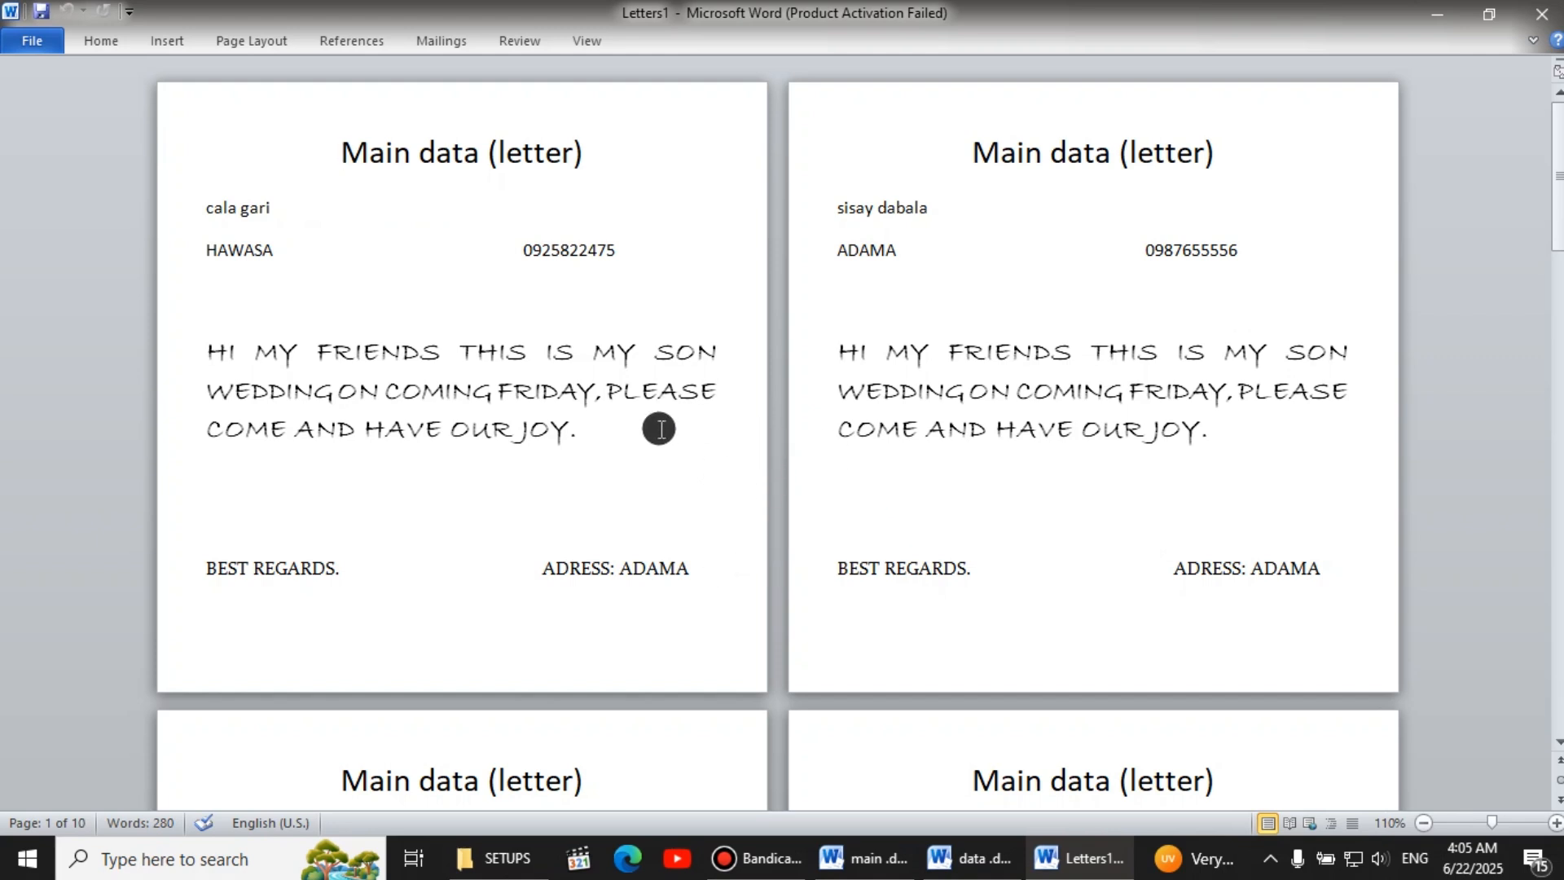
Examine the merged letters and compare their names, addresses and phone numbers with the invited people table in data.docx
scroll(660, 429, "down", 1)
scroll(661, 440, "down", 2)
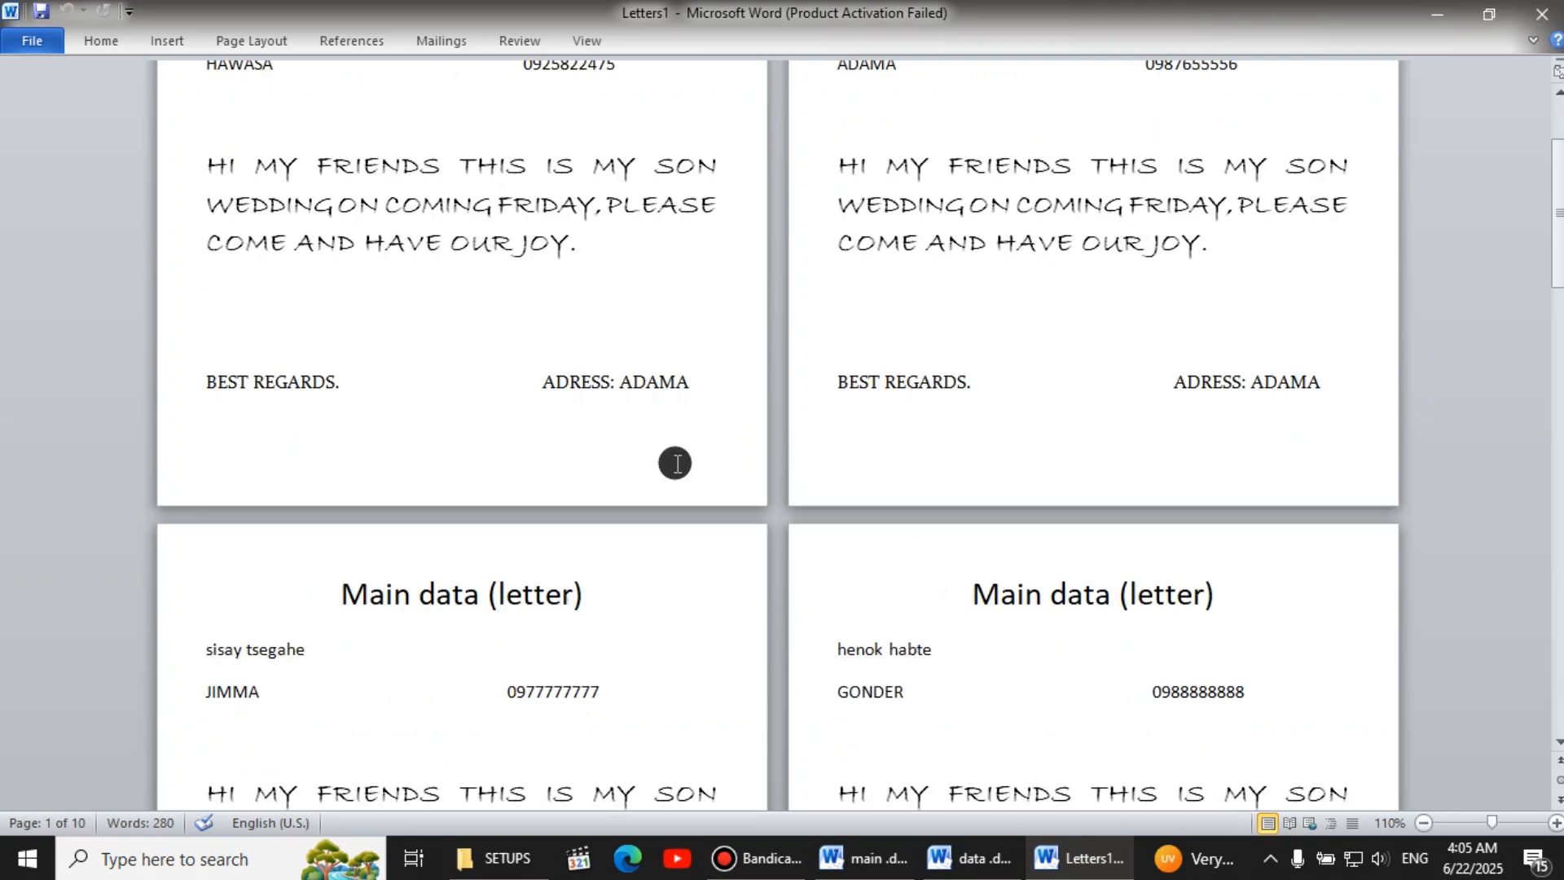
scroll(673, 457, "up", 3)
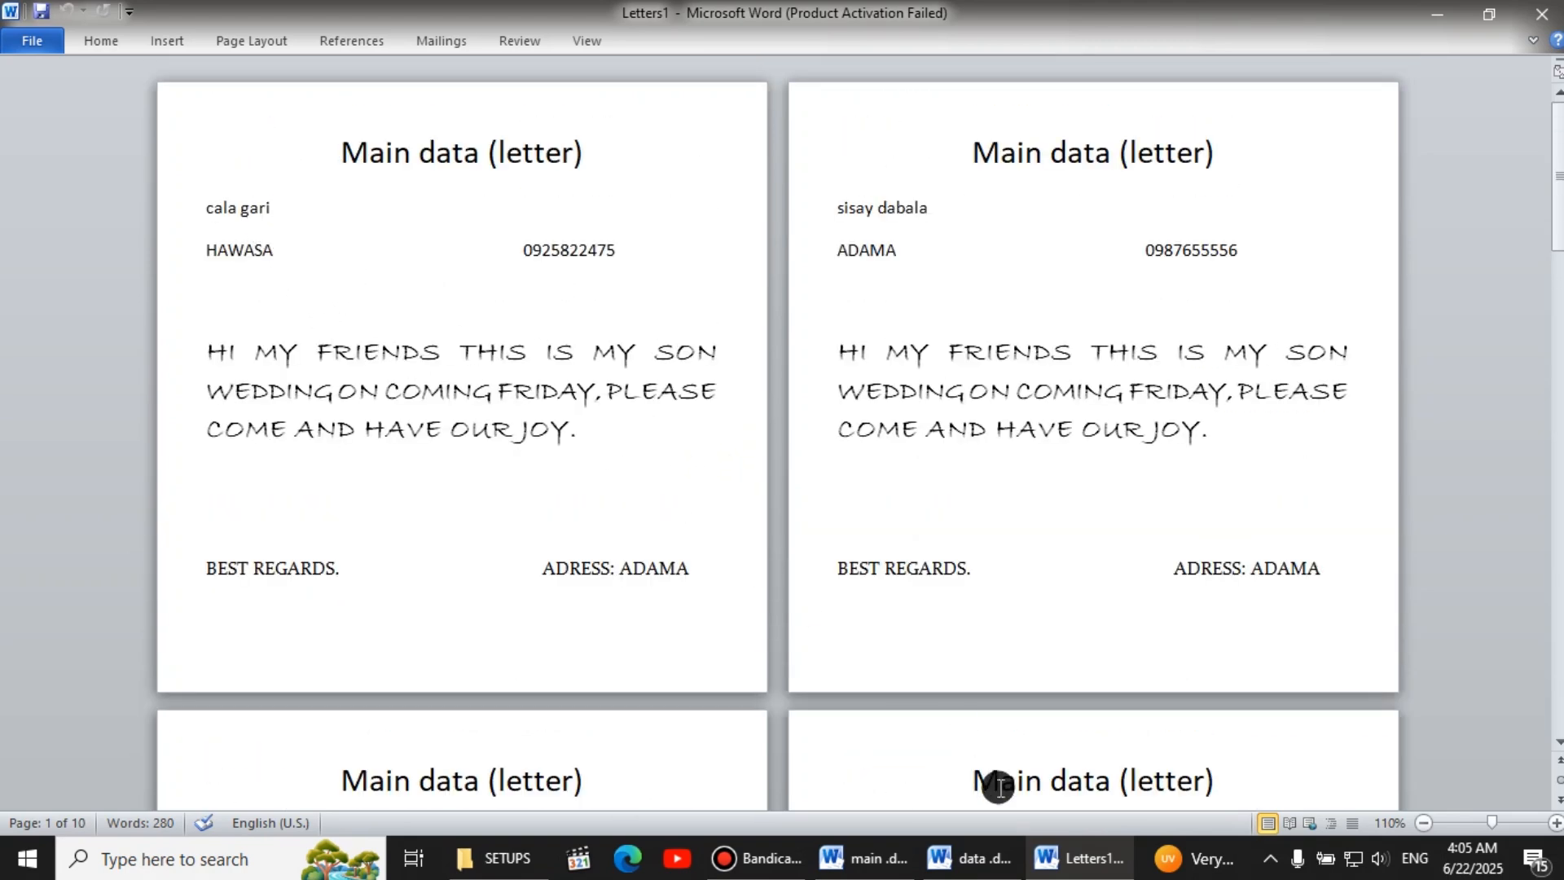
left_click(977, 857)
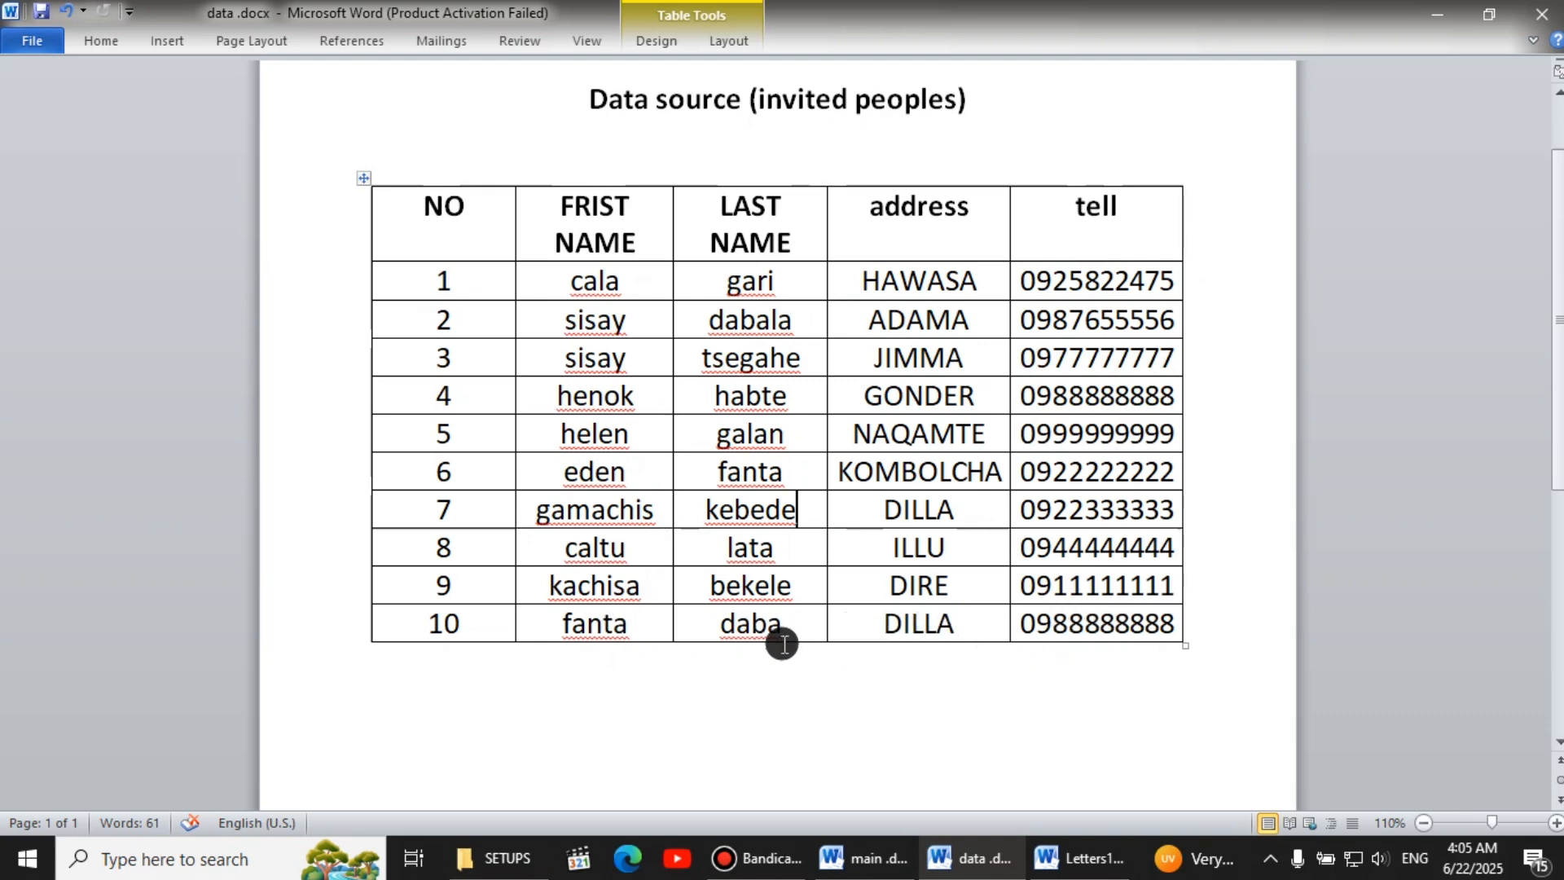
mouse_move(1071, 854)
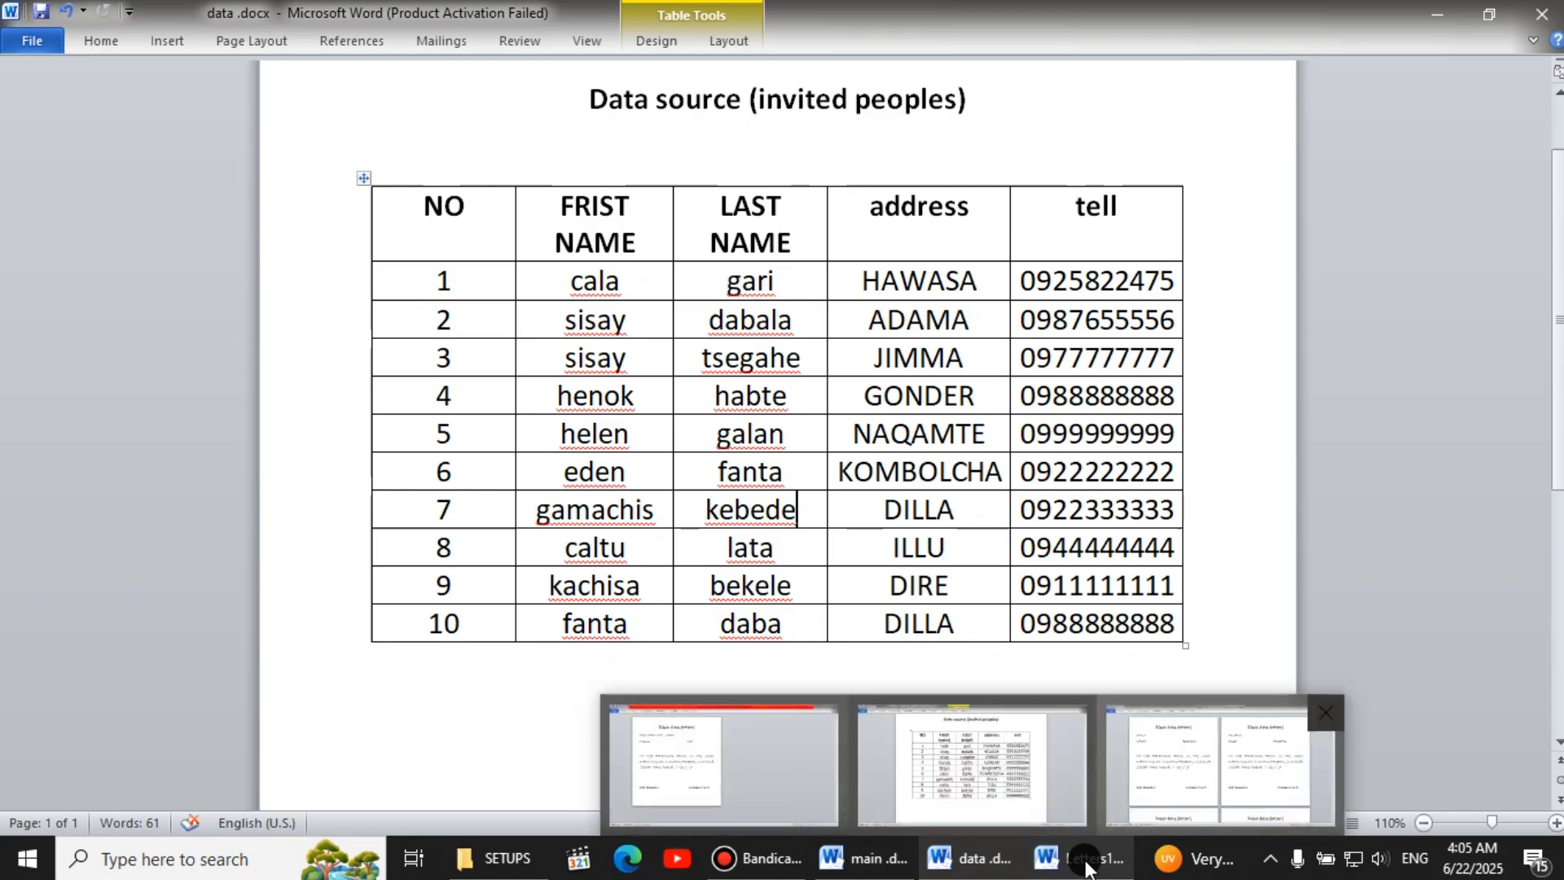
left_click(1142, 798)
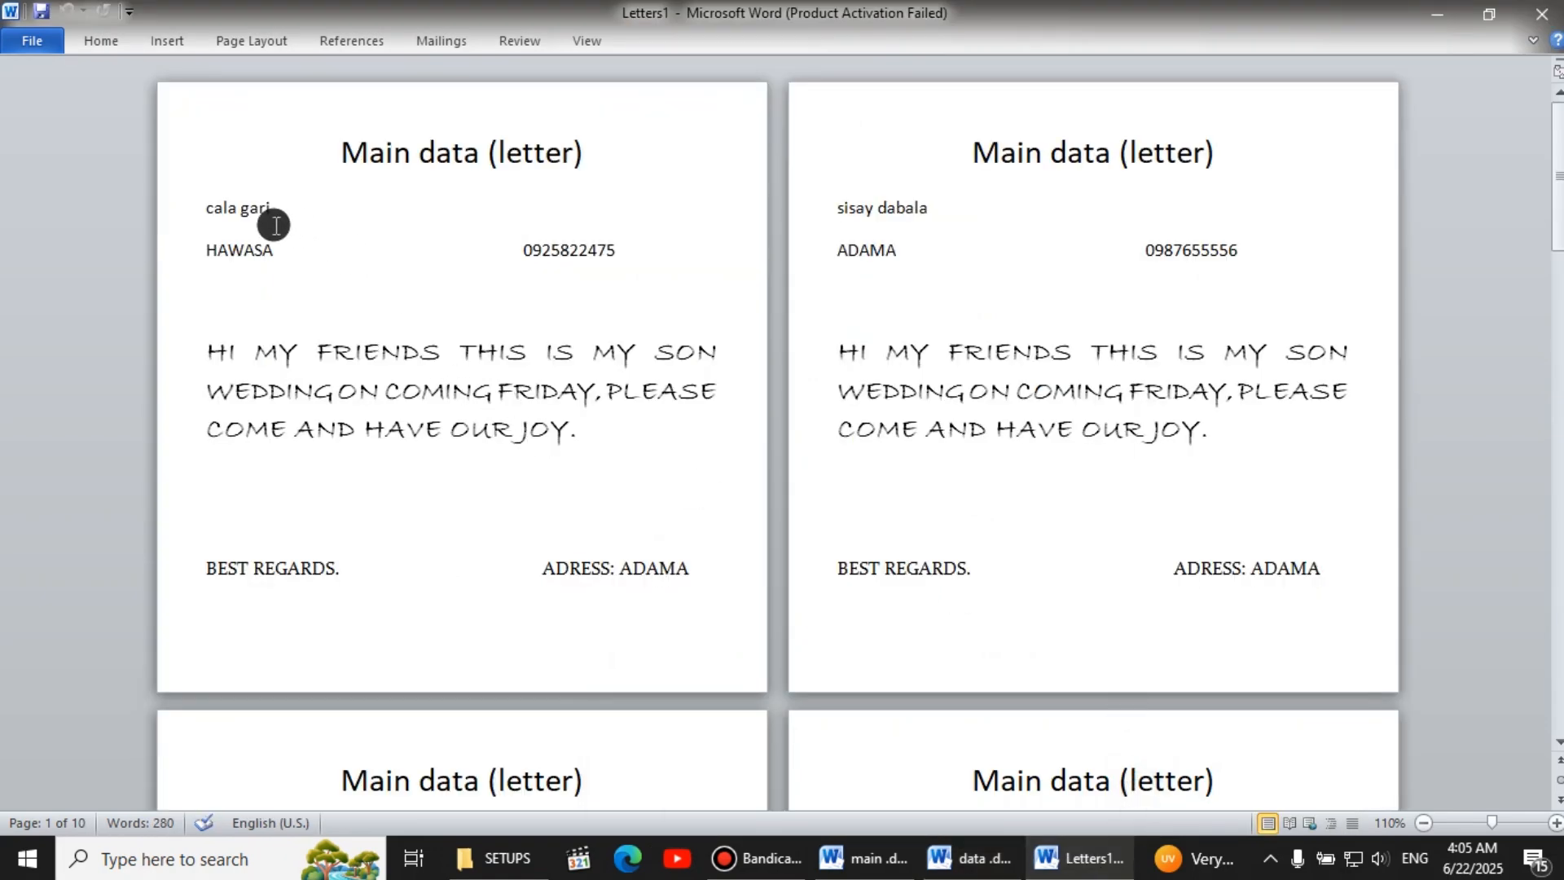
scroll(509, 486, "down", 8)
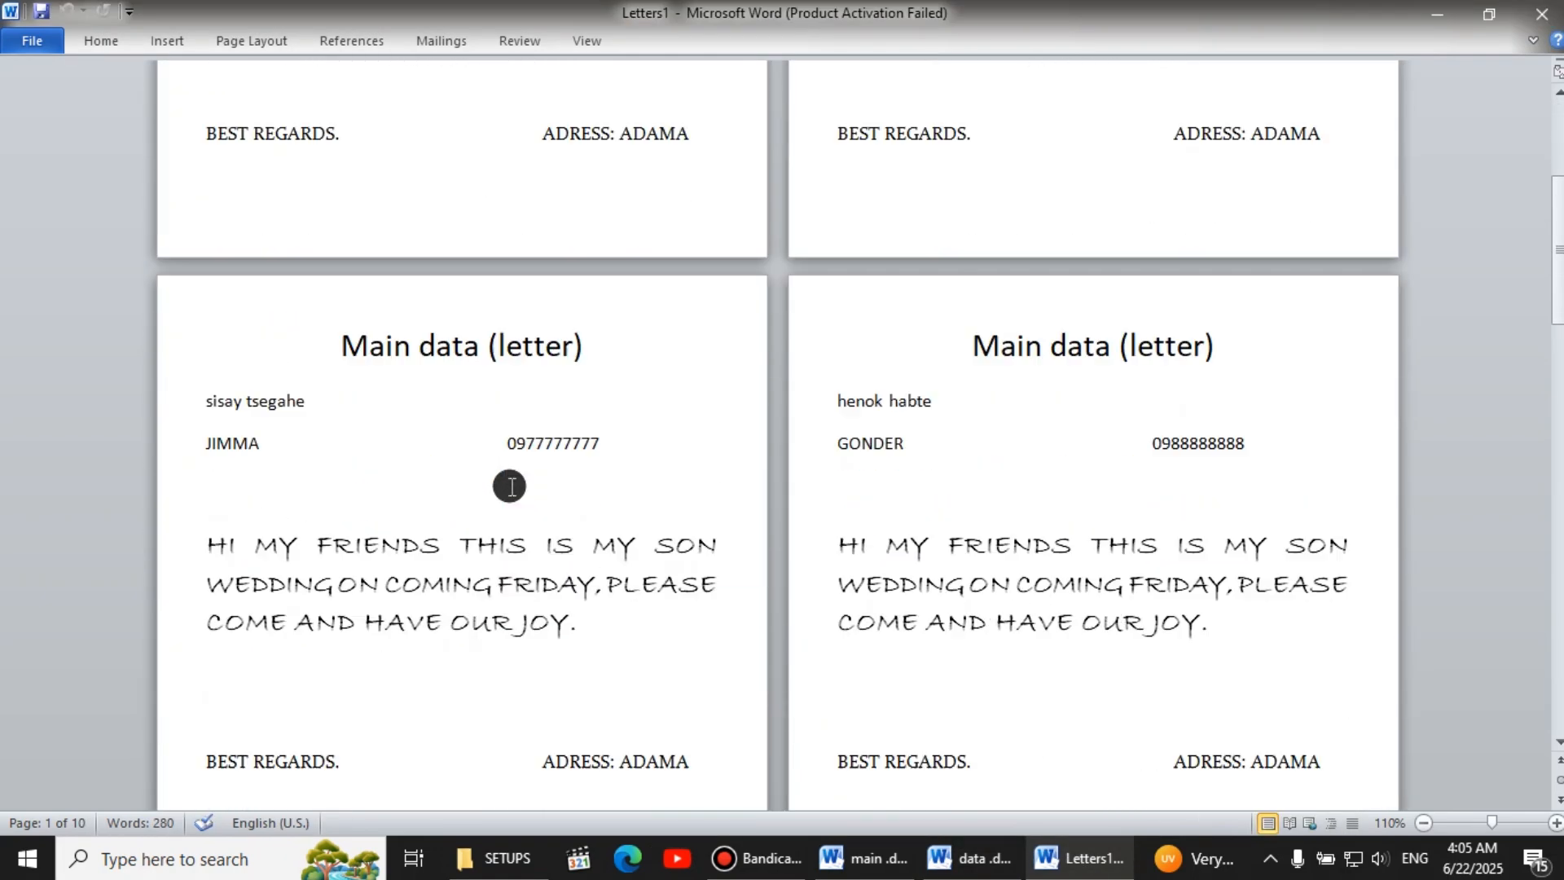
scroll(510, 486, "down", 15)
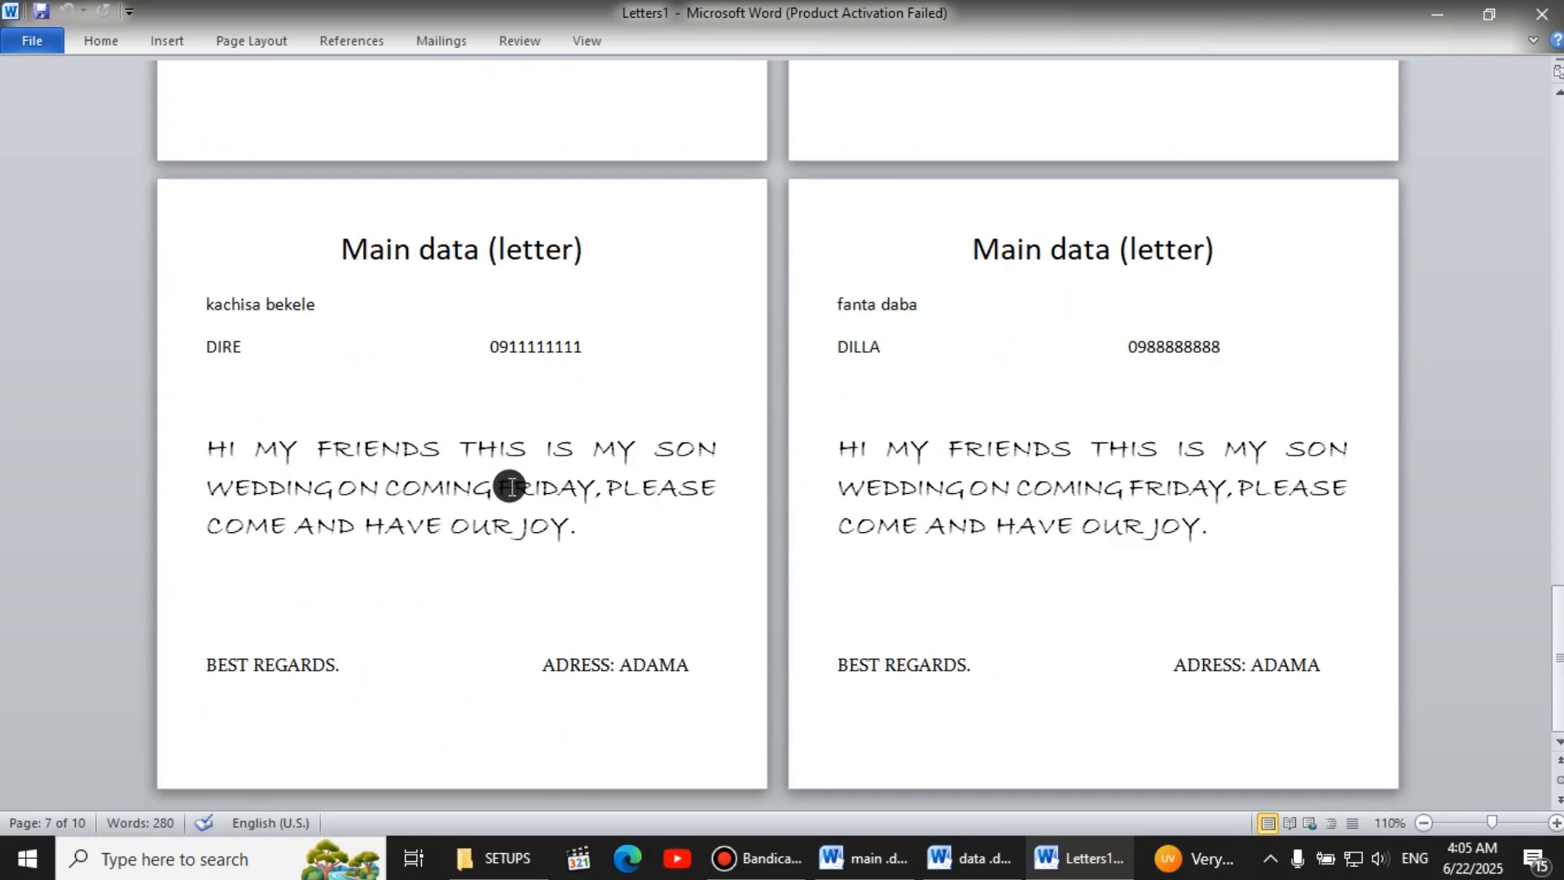
scroll(1113, 591, "up", 3)
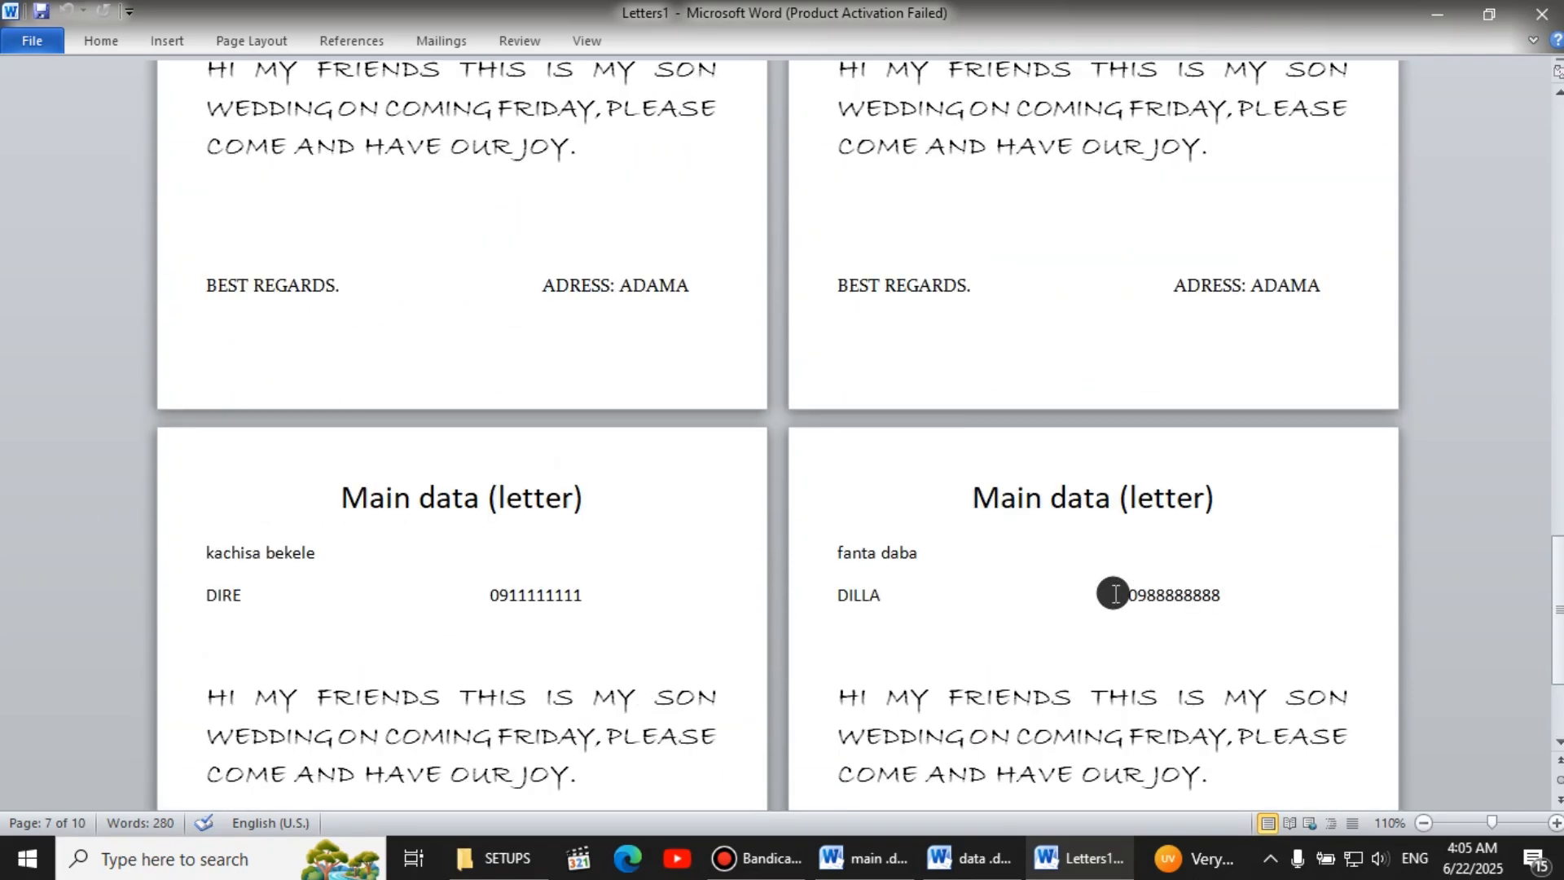
scroll(1114, 593, "up", 4)
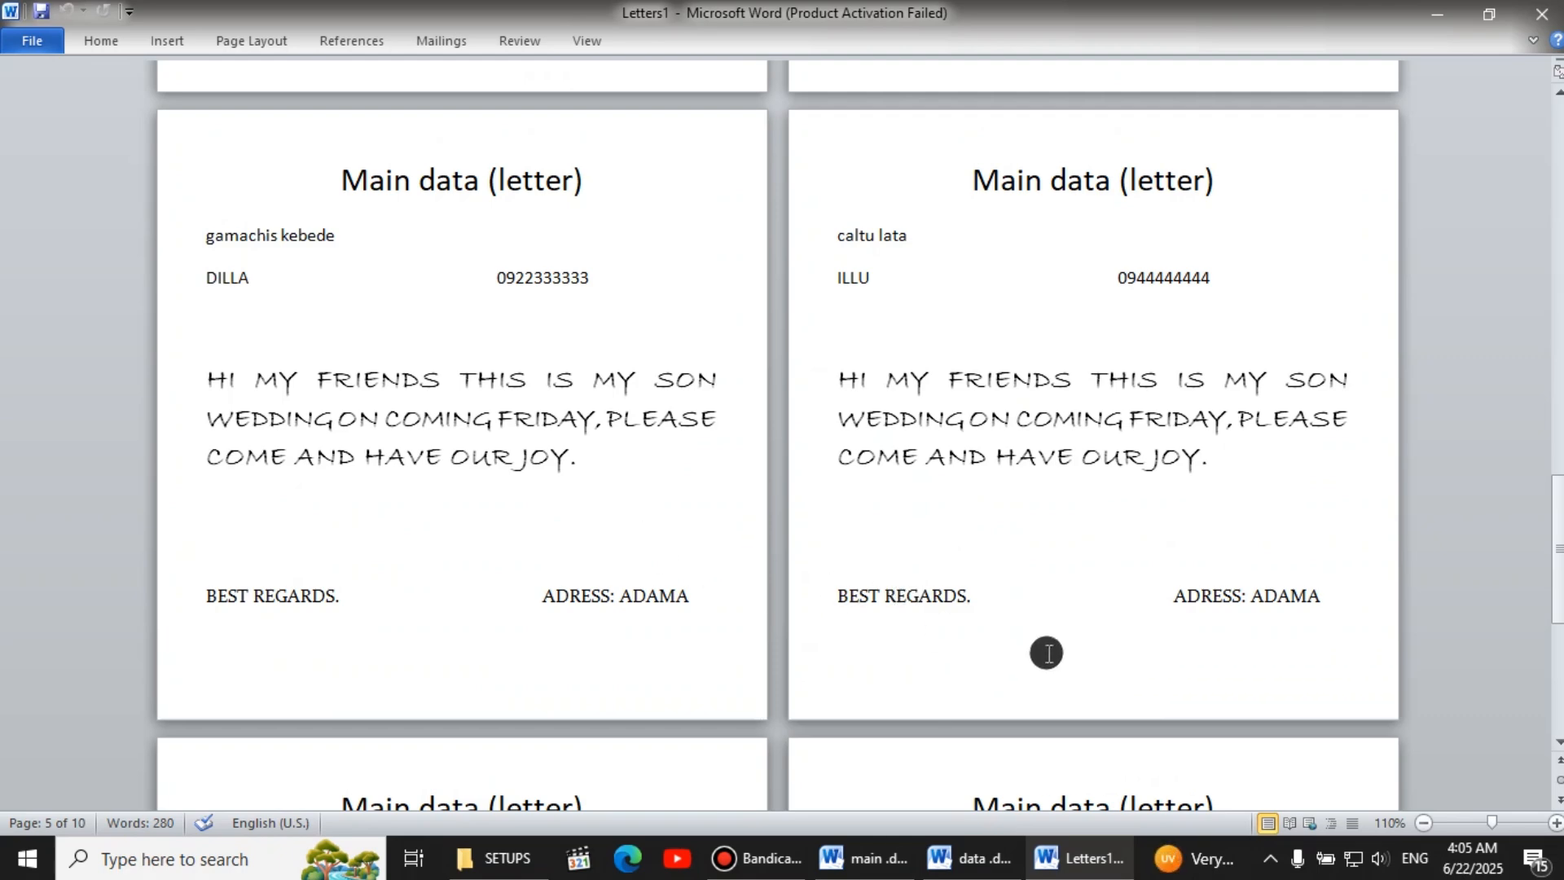
scroll(1048, 653, "up", 3)
scroll(1053, 647, "up", 5)
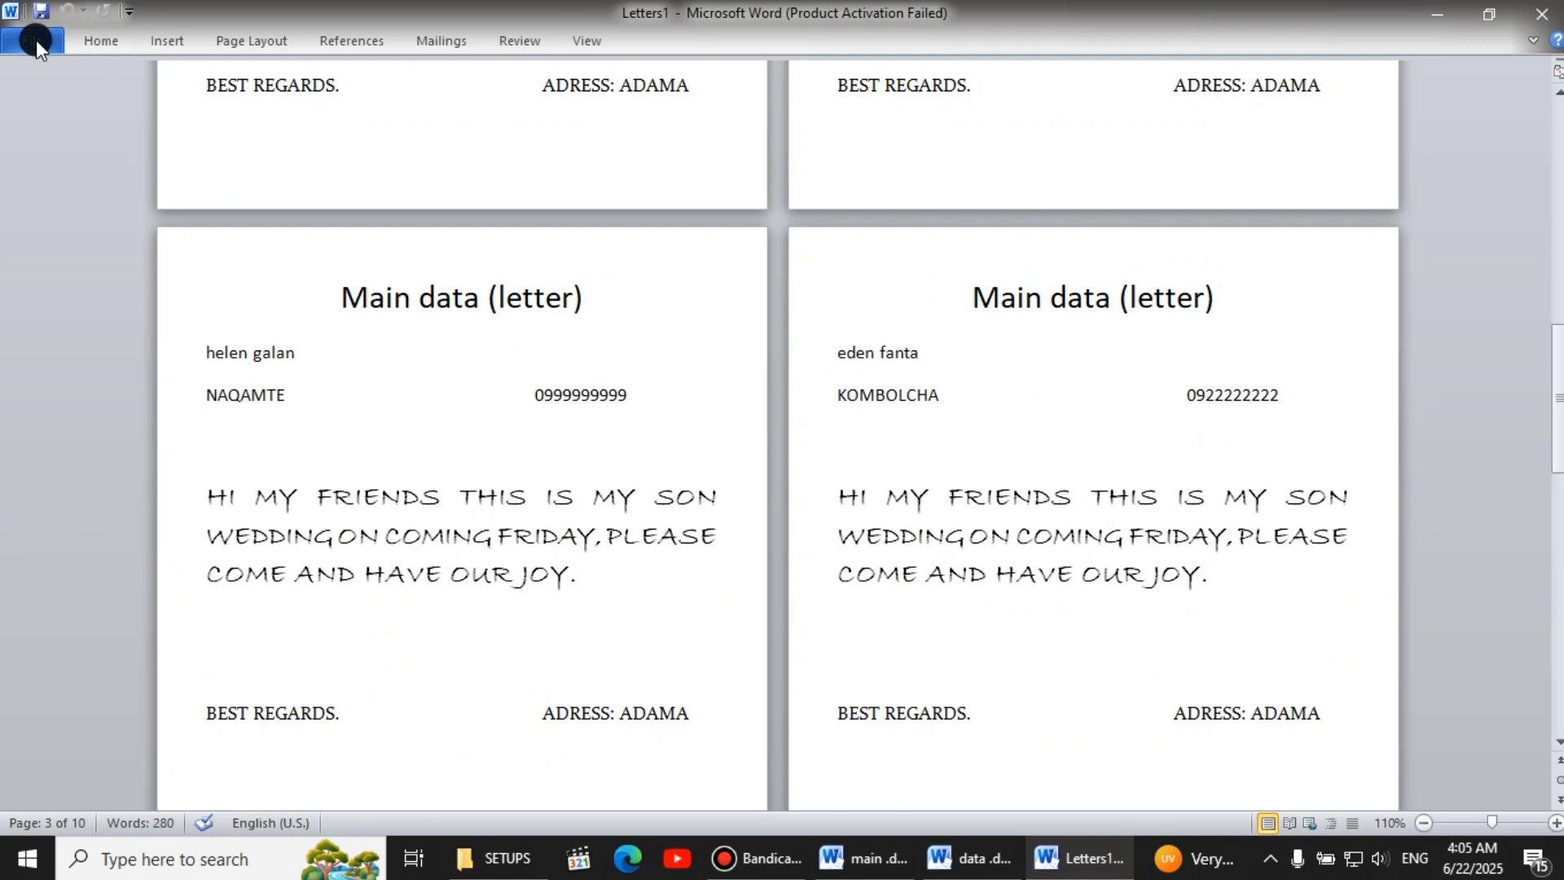
Open the print preview of the merged letters and page forward through the invitations
left_click(36, 41)
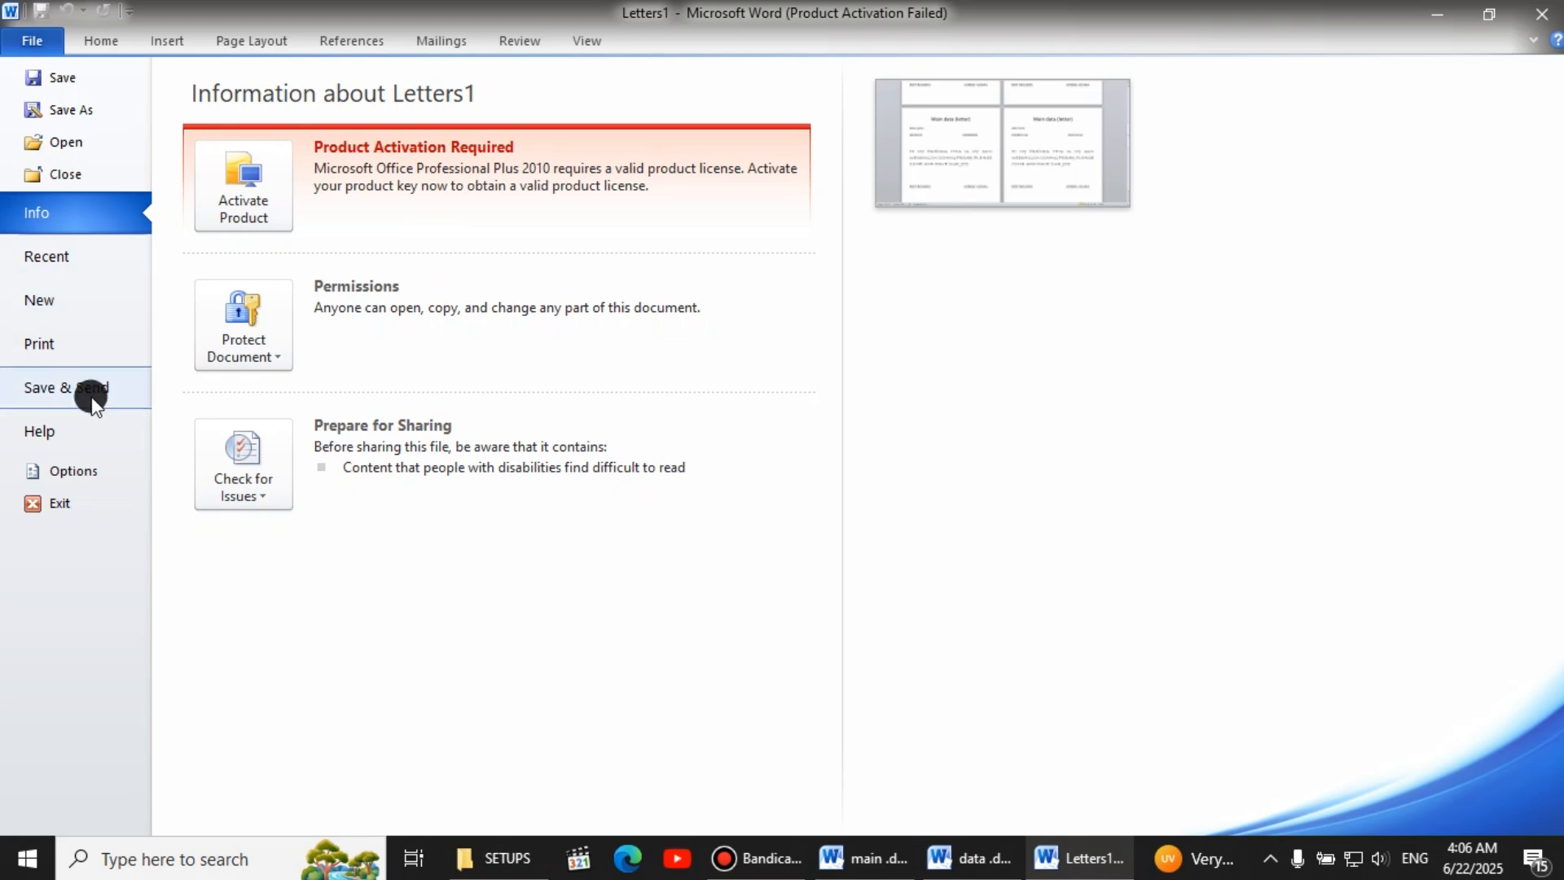
left_click(64, 351)
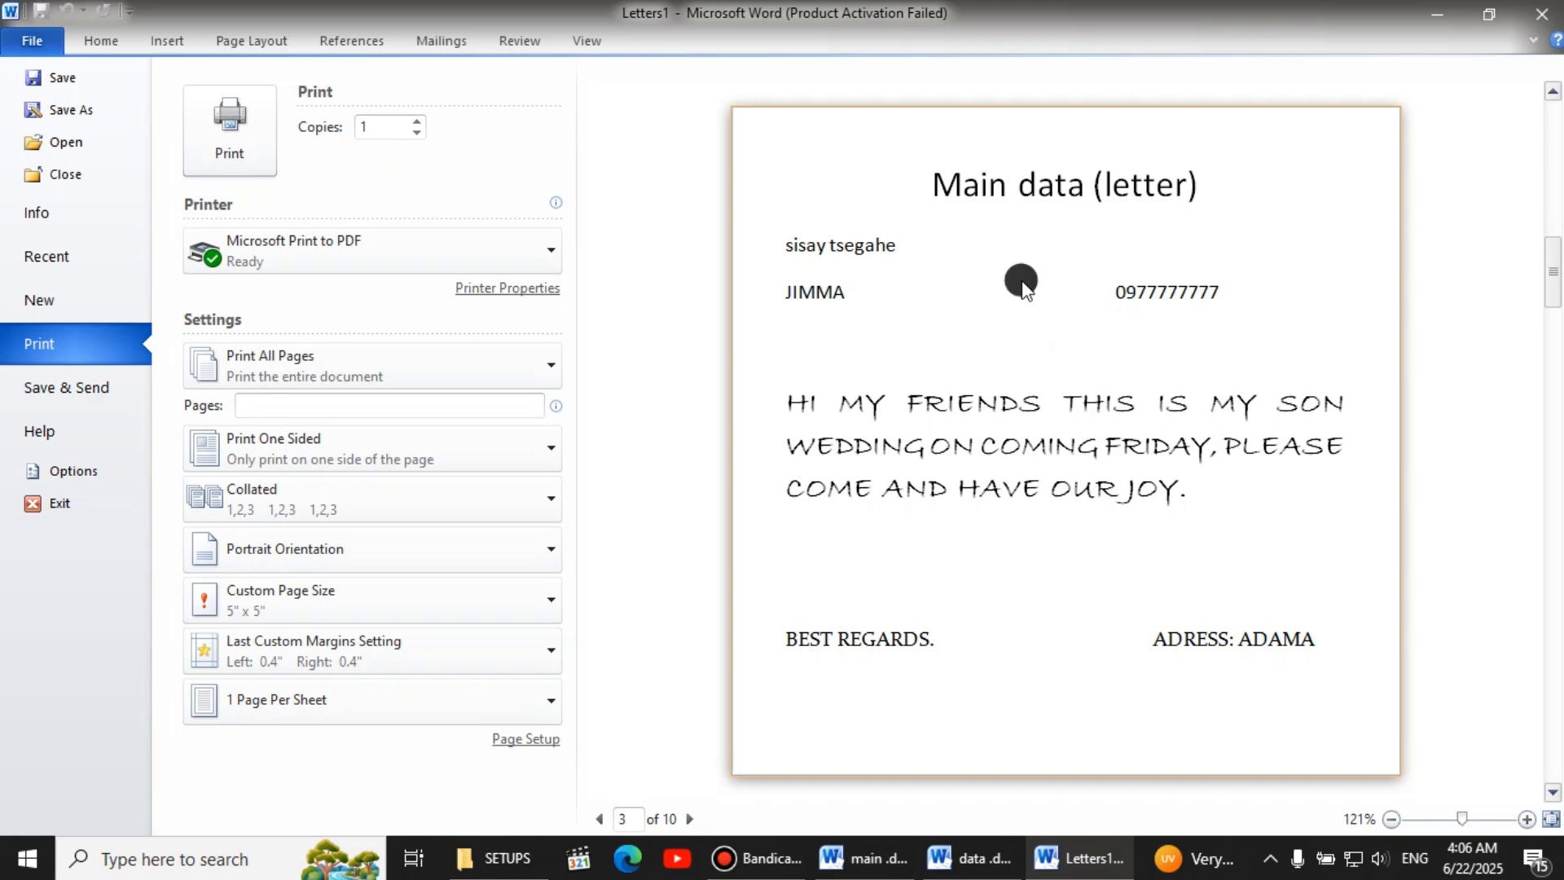
left_click(688, 819)
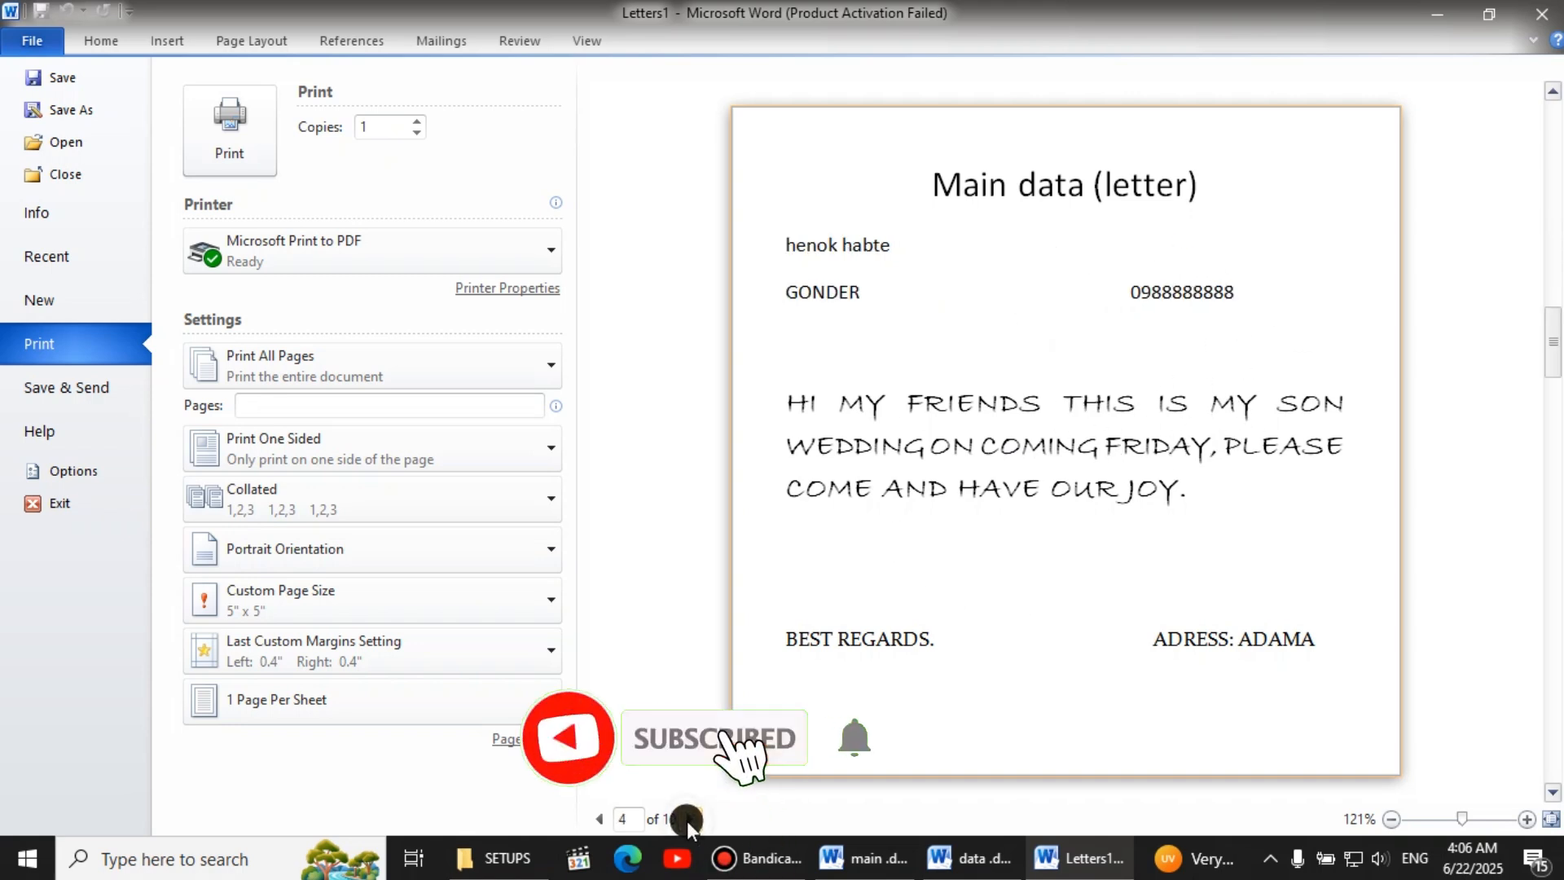
left_click(688, 820)
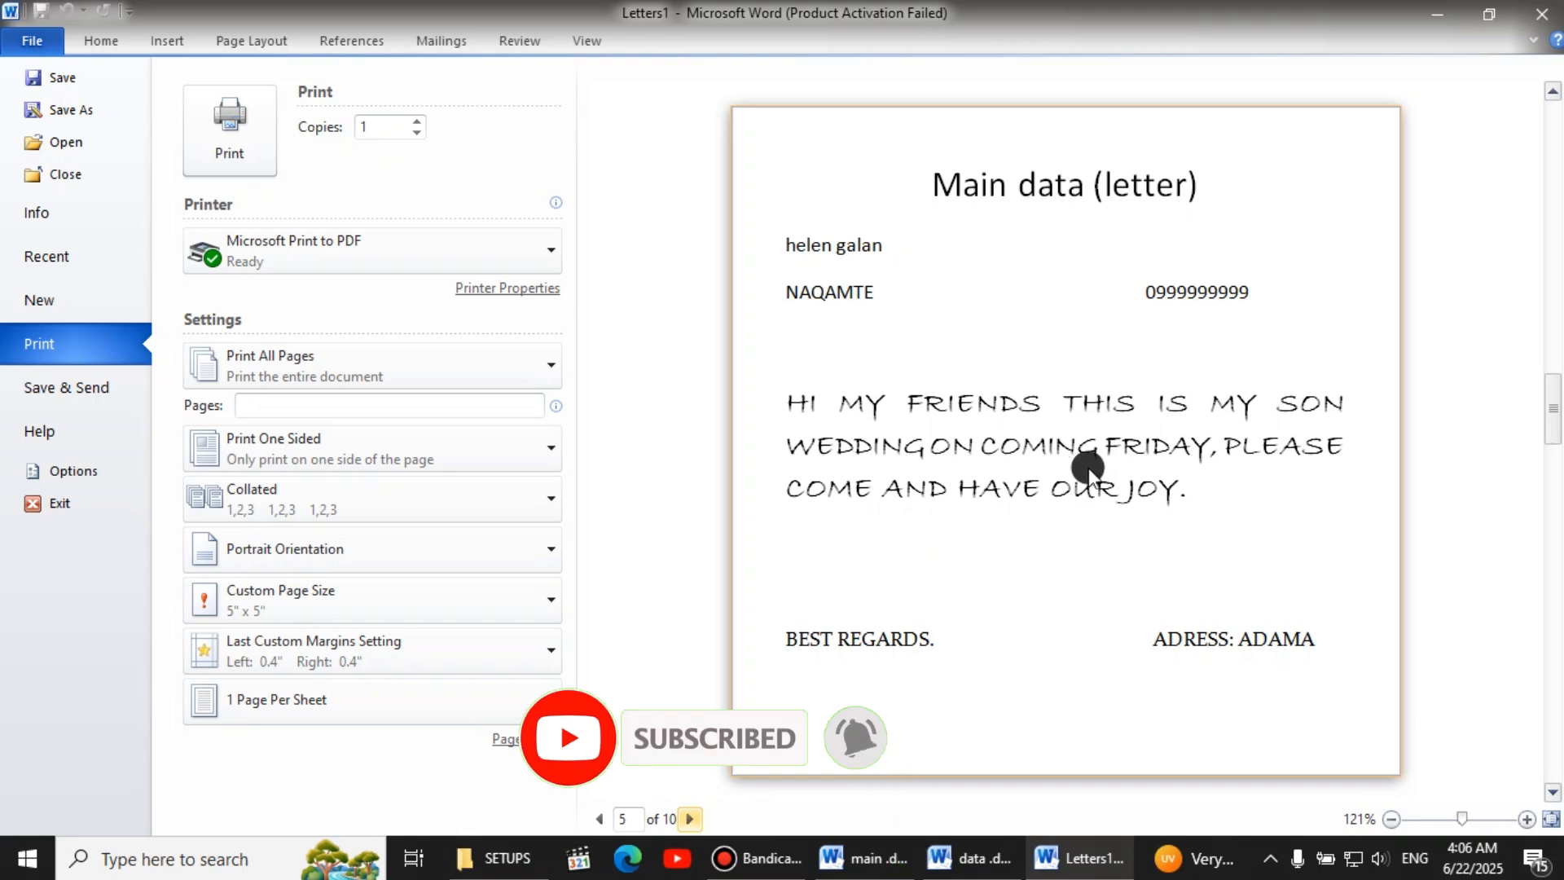